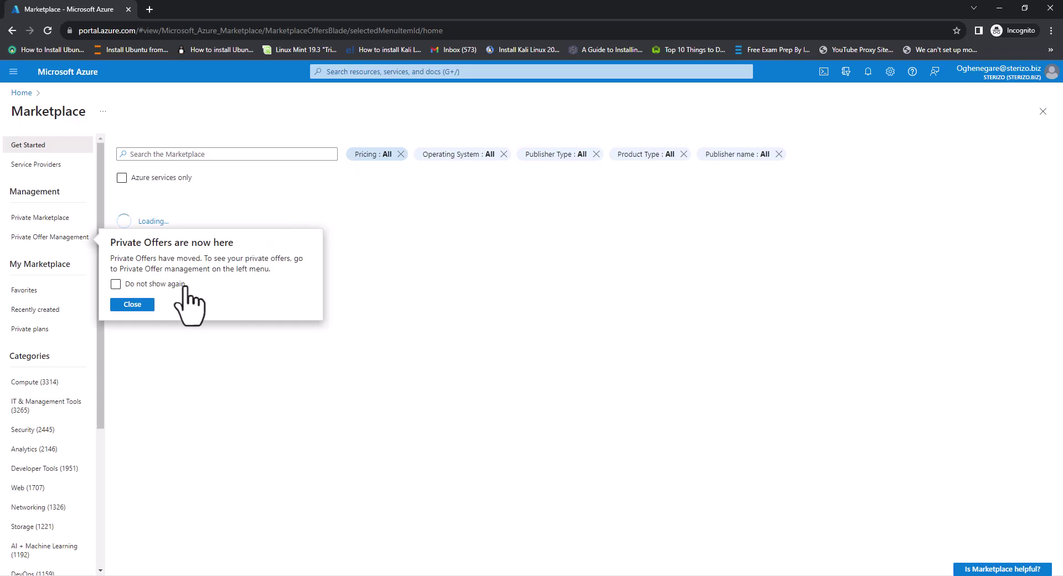
Step: Dismiss the Private Offers notice, then search the Marketplace for wordpress and open Microsoft's WordPress on App Service offer
left_click(140, 304)
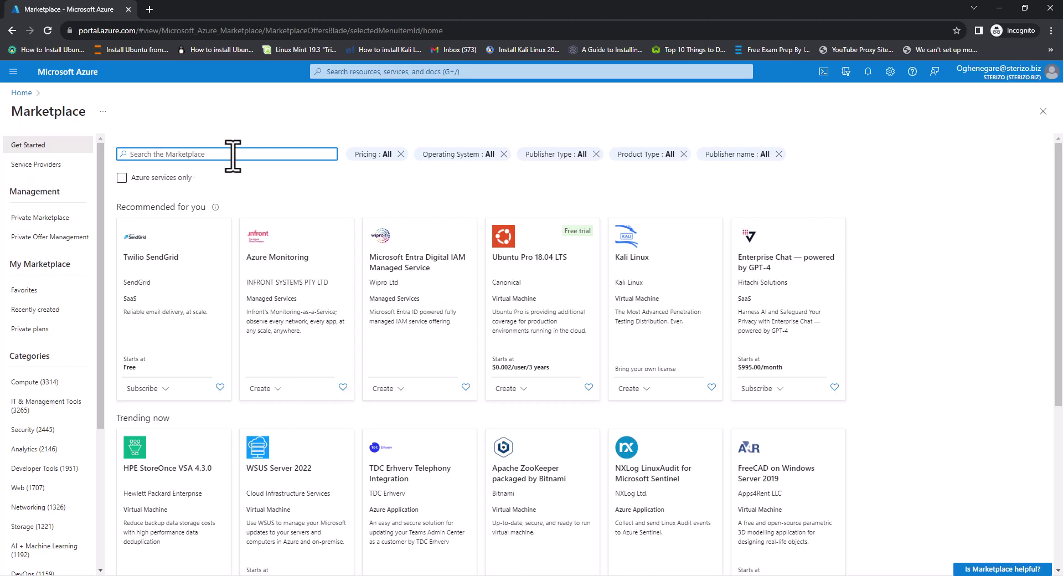
type("wordpress")
key("Return")
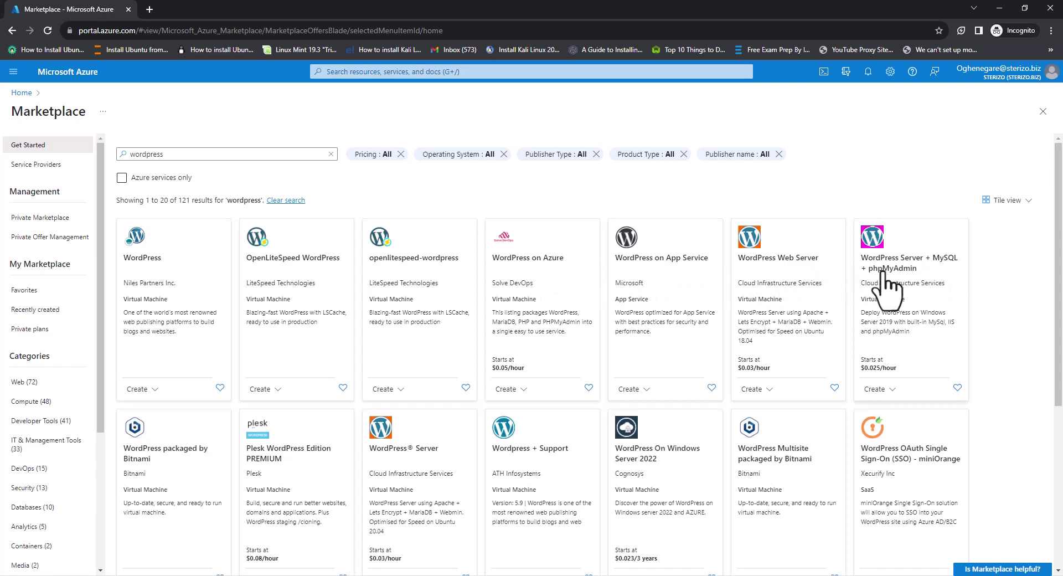
left_click(663, 277)
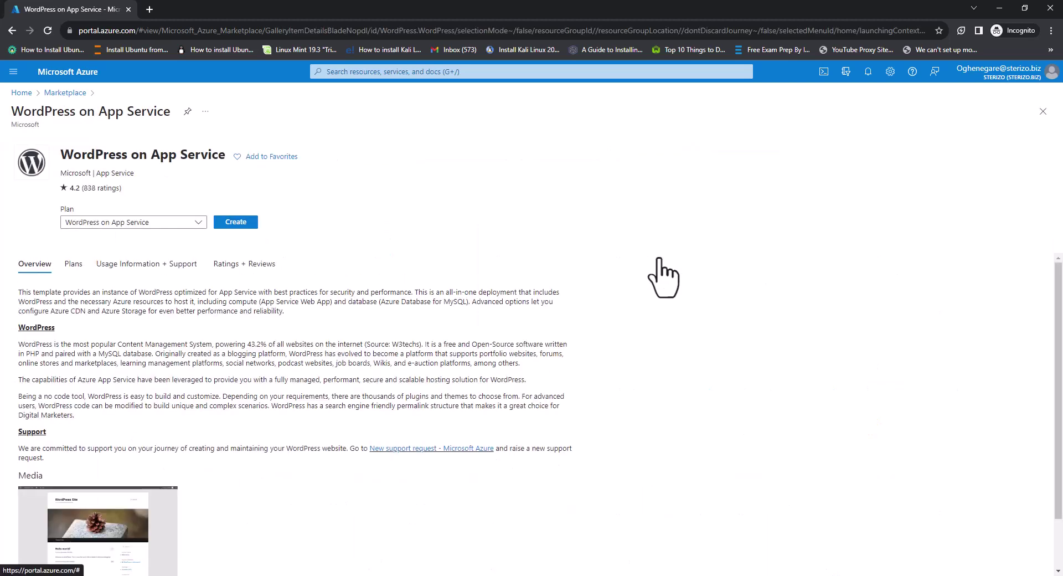
Step: Review the WordPress on App Service offer's available plans, plan description, usage and support information, and ratings
left_click(198, 223)
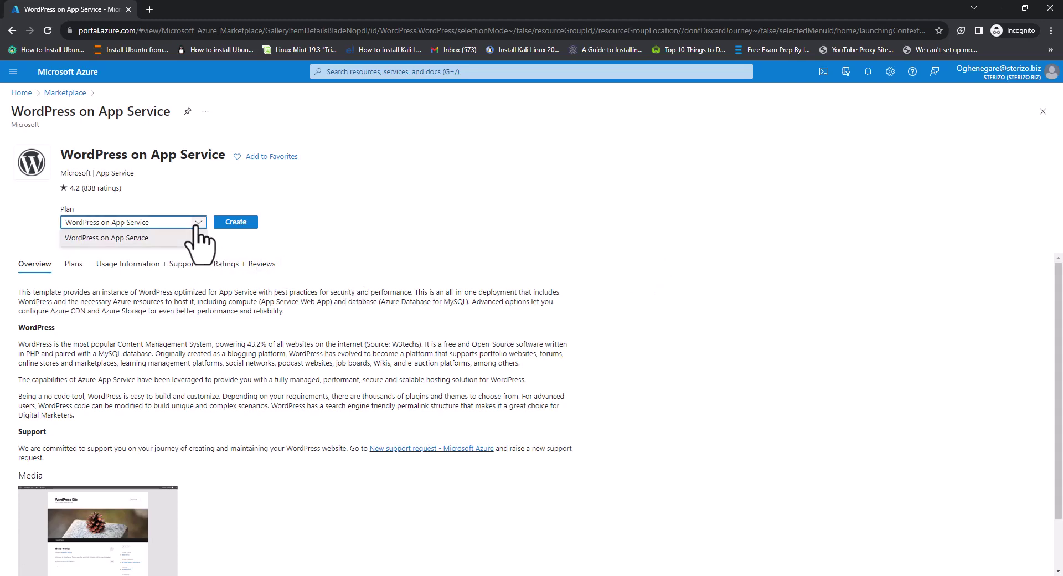
left_click(357, 239)
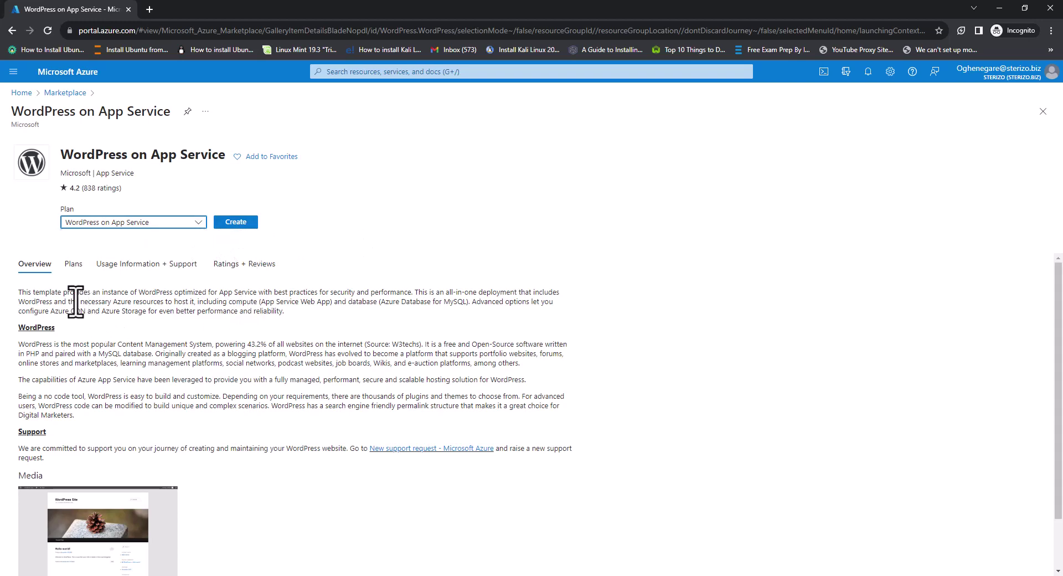
left_click(68, 266)
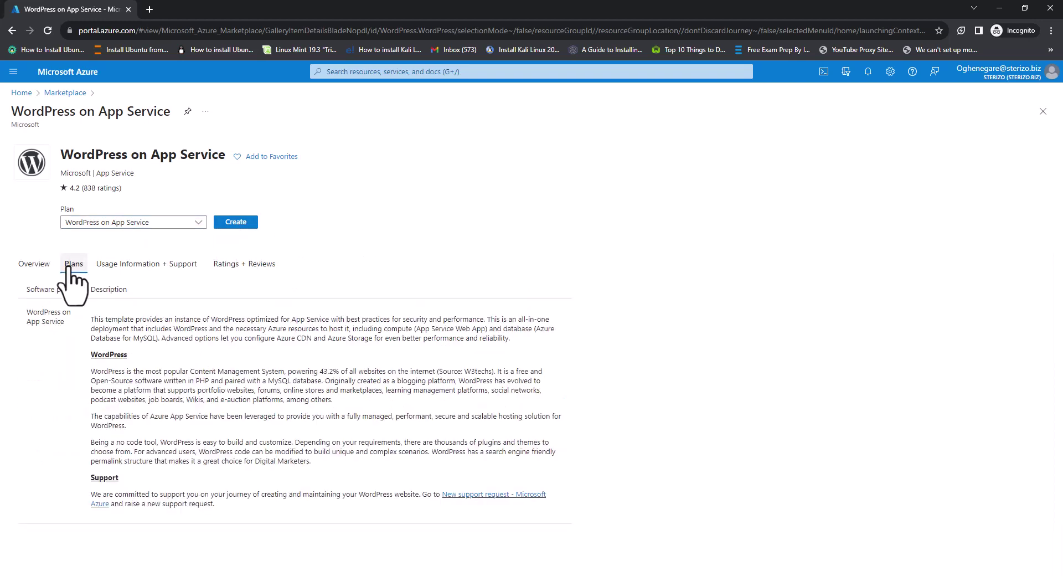
left_click(124, 265)
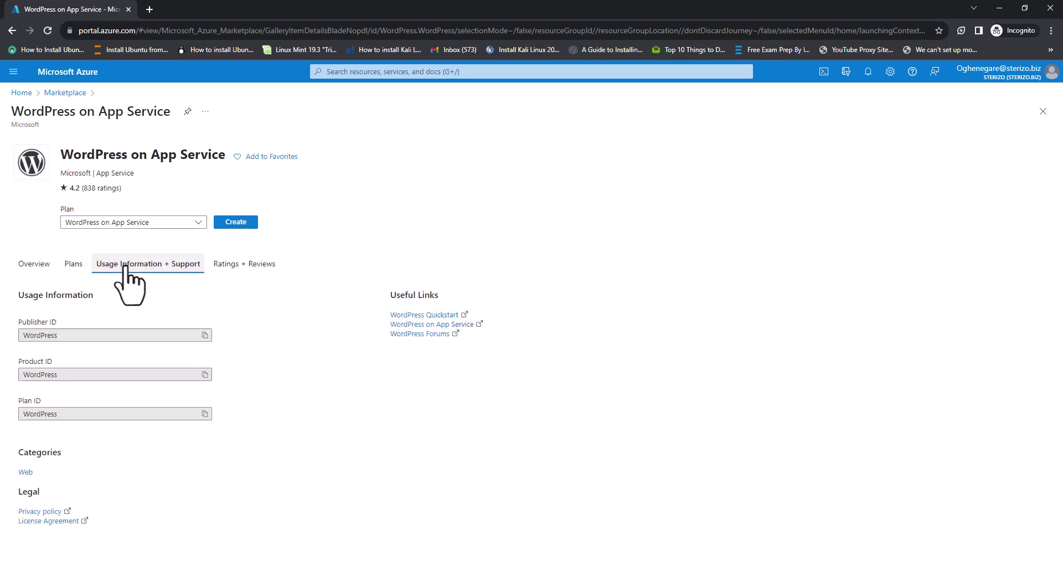
left_click(231, 267)
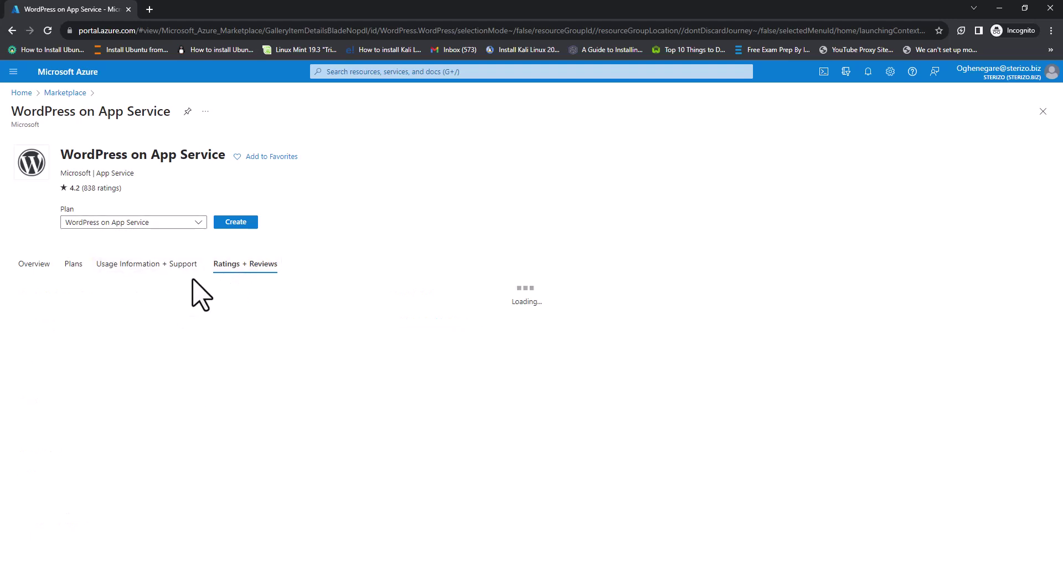
Step: Start creating WordPress on App Service and choose the Visual Studio Enterprise Subscription that is not disabled
left_click(239, 223)
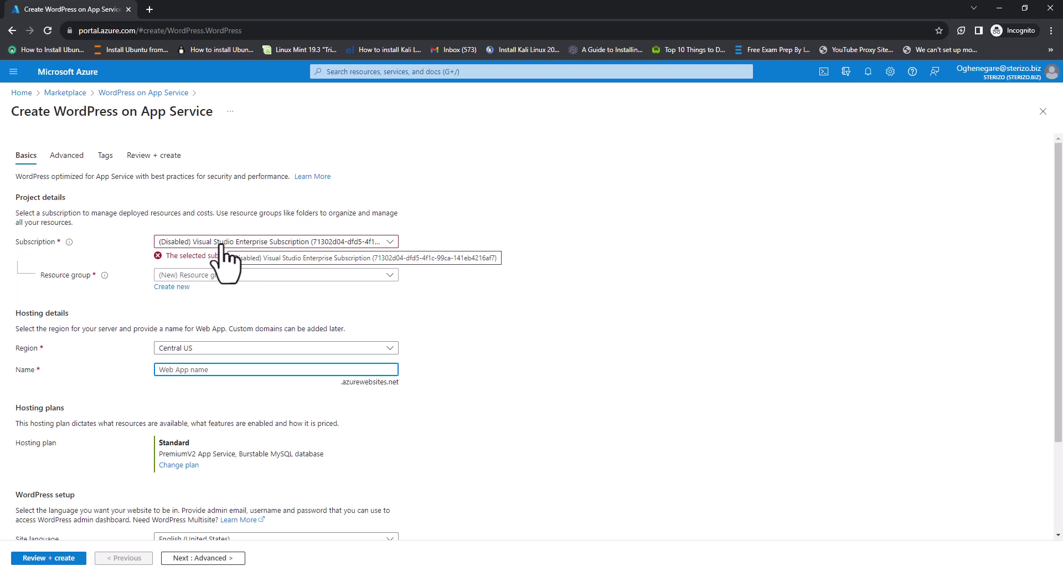
left_click(254, 250)
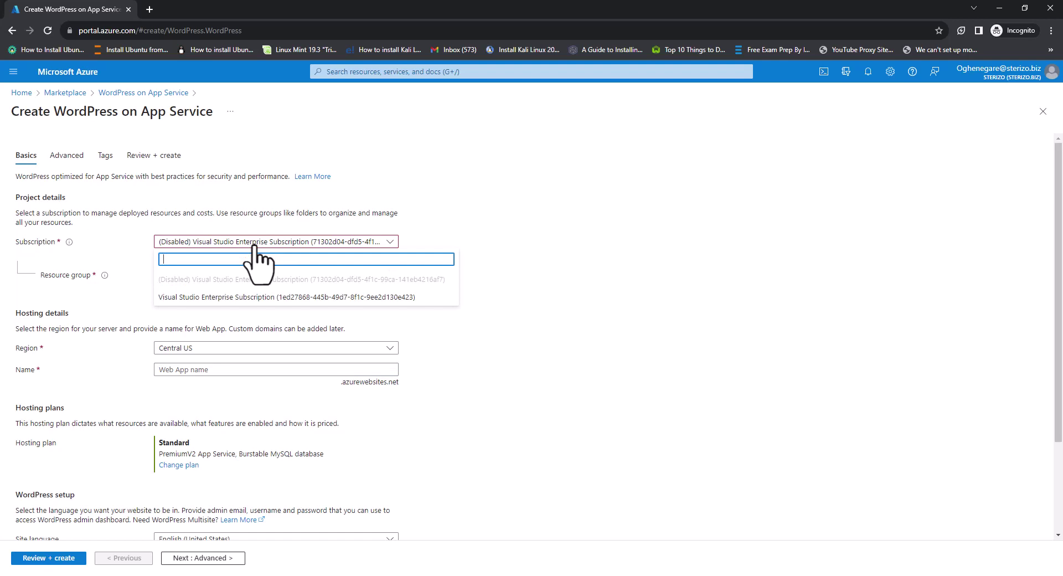
left_click(249, 298)
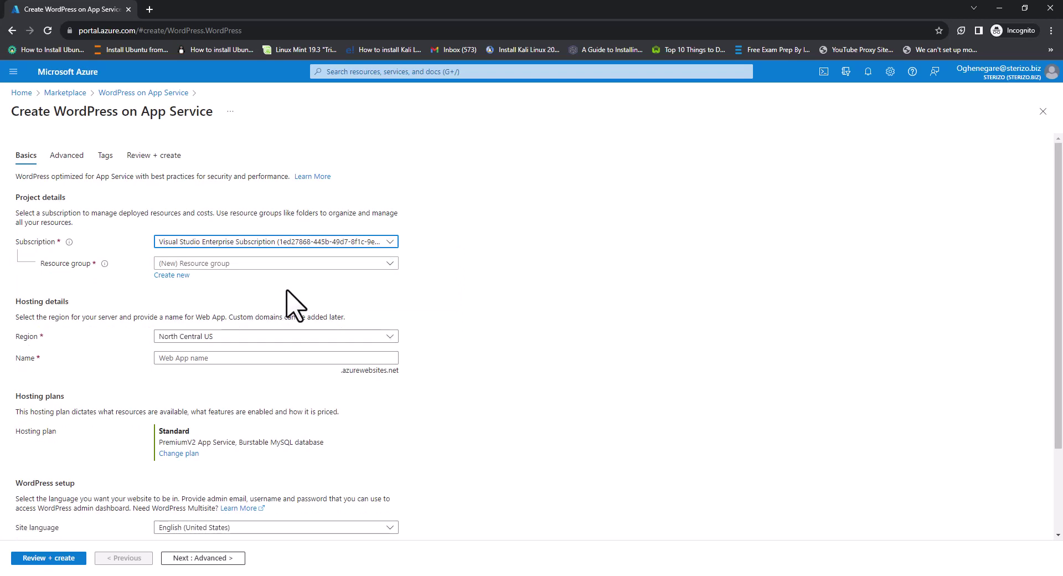
Step: Create a new resource group named WebsiteRG for the WordPress deployment
left_click(248, 268)
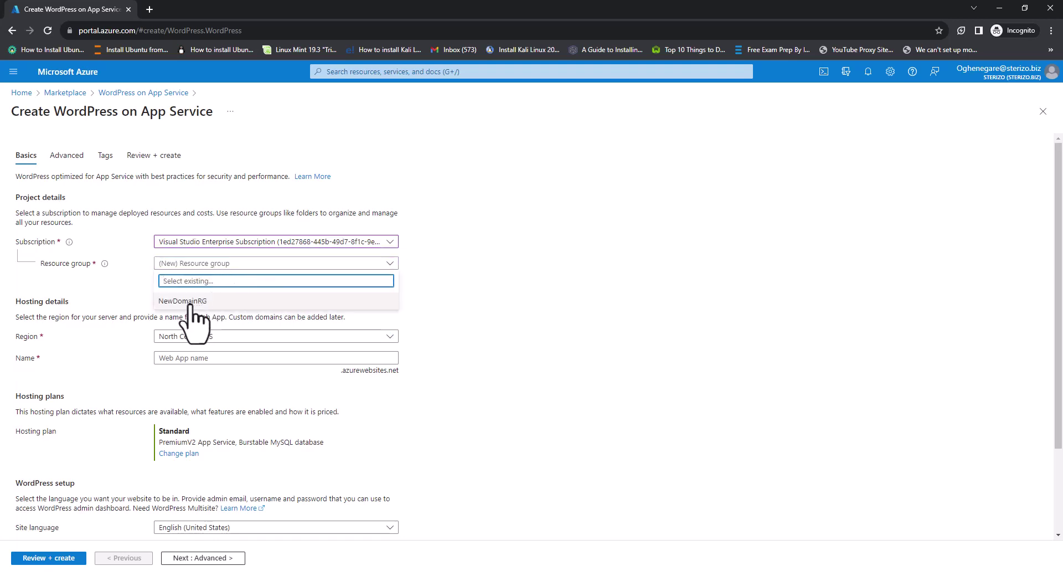
left_click(477, 289)
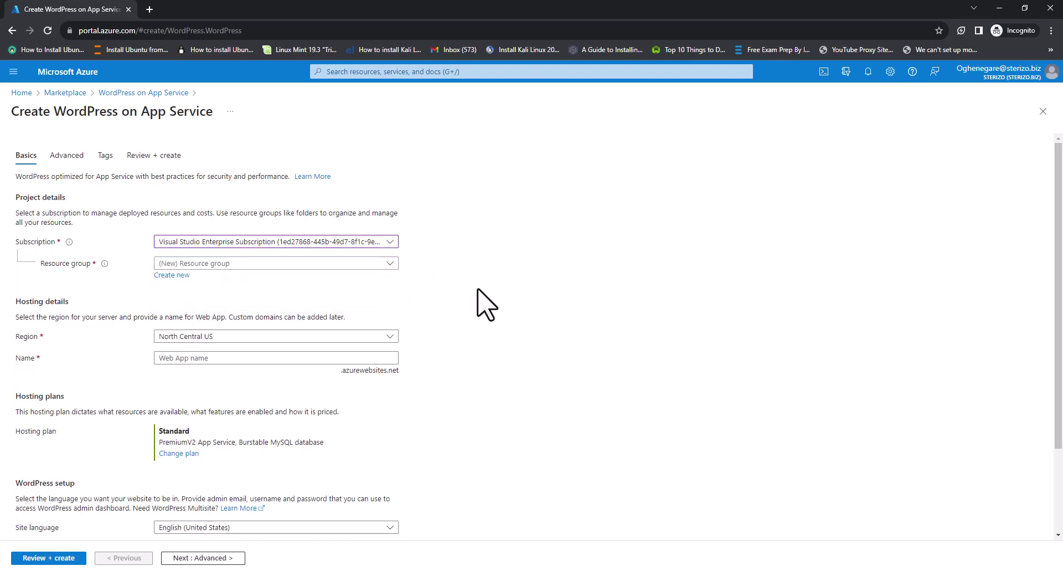
left_click(161, 277)
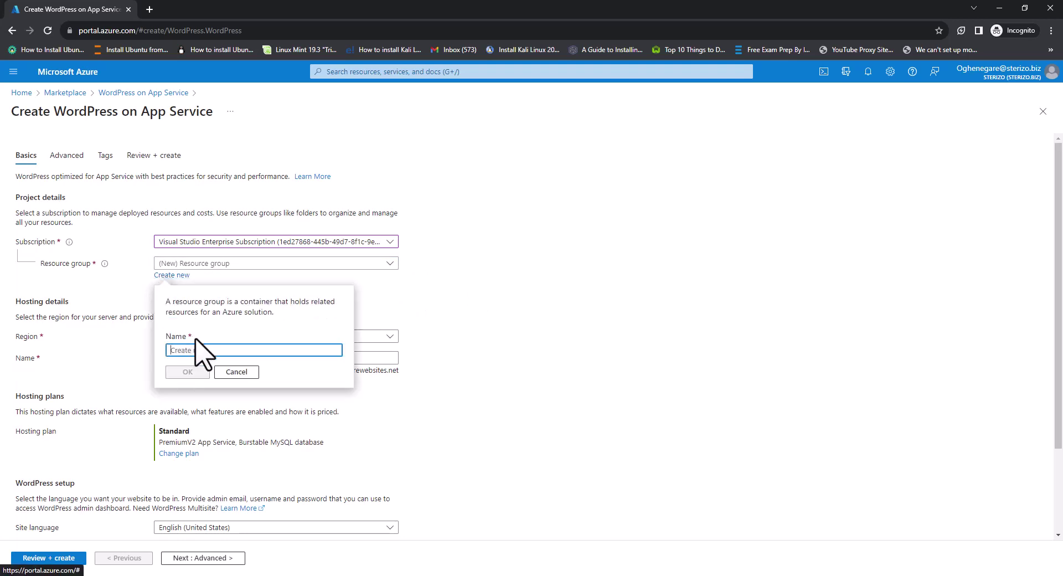
type("Websi")
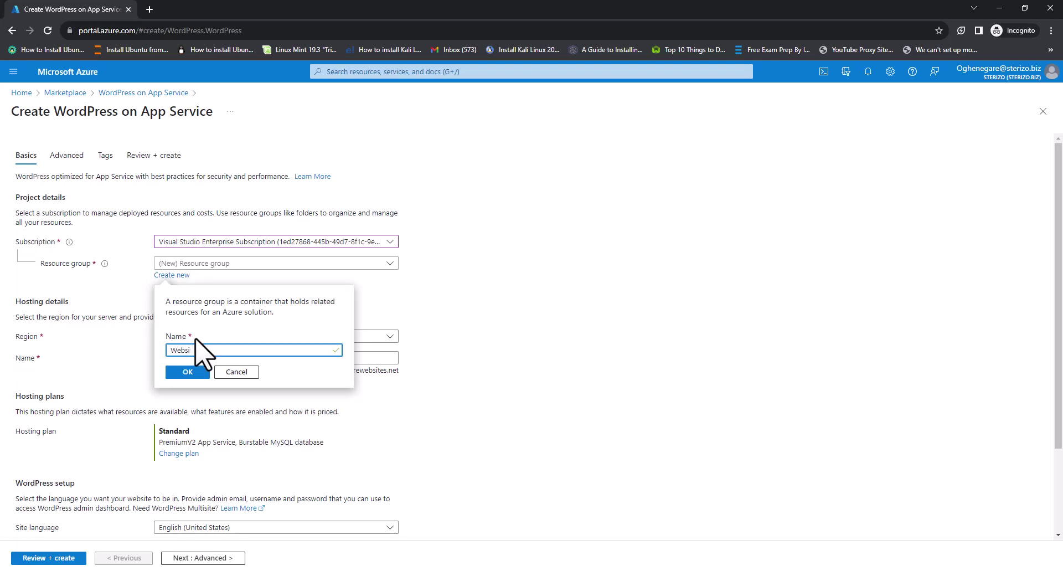
type("teRG")
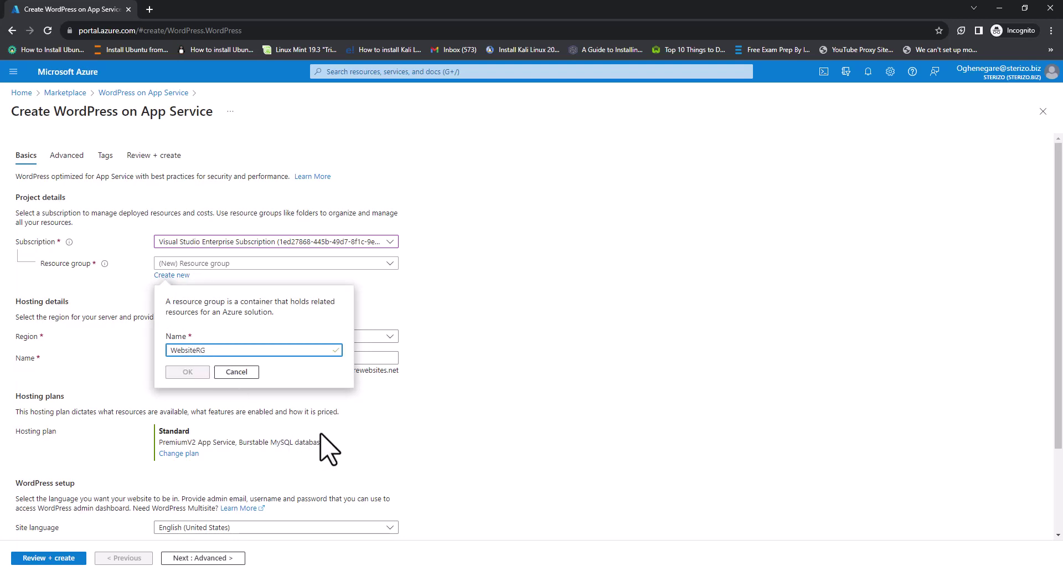
left_click(183, 373)
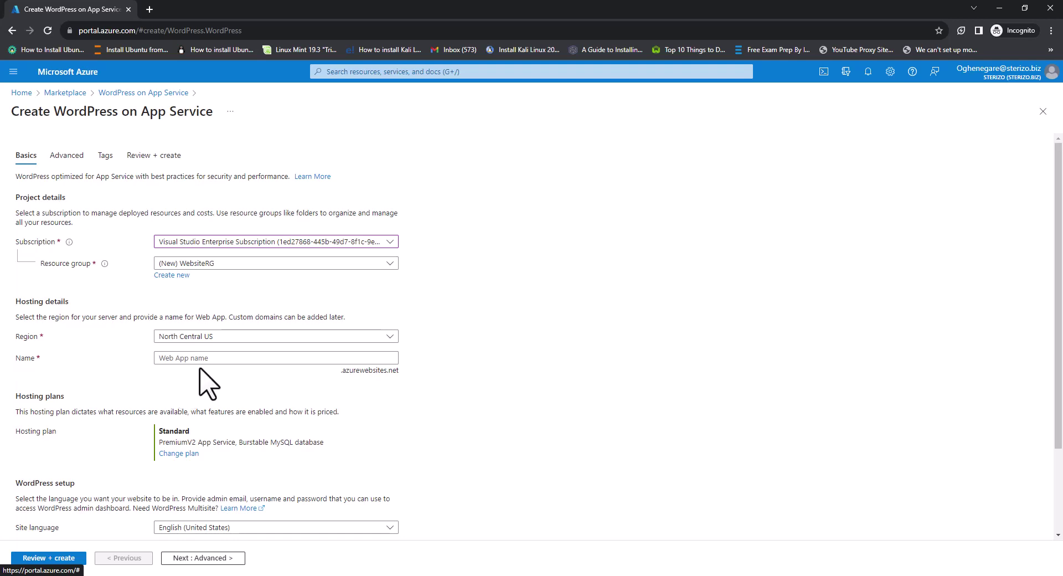
Step: Set the hosting region to East US
left_click(256, 337)
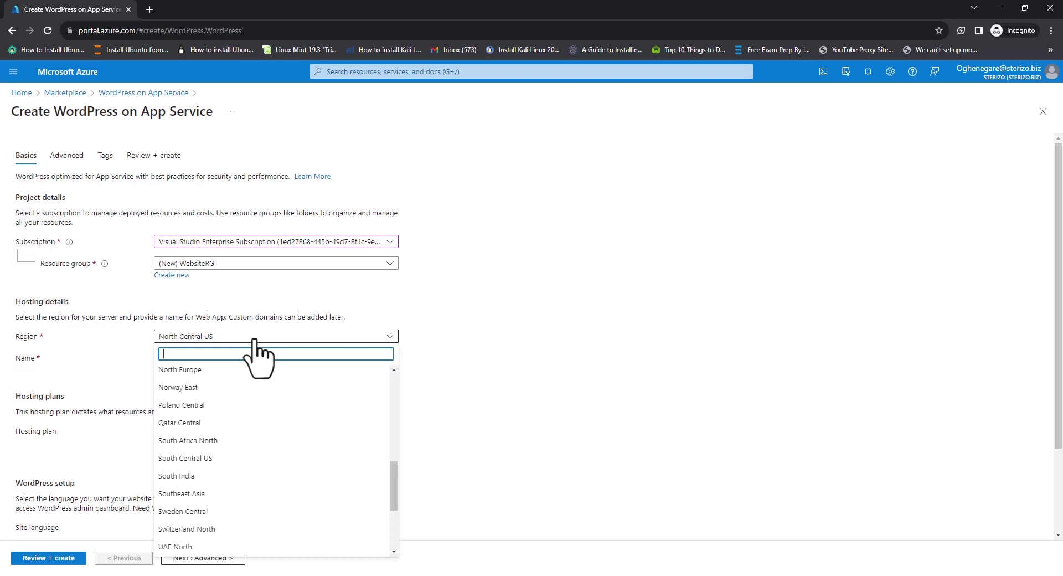
scroll(238, 443, "up", 6)
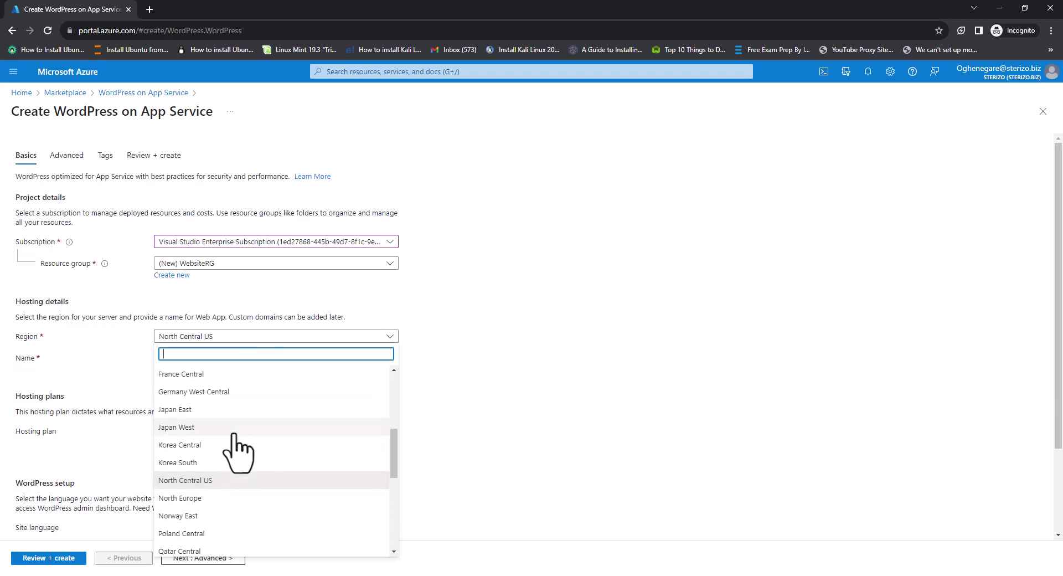
scroll(238, 451, "up", 1)
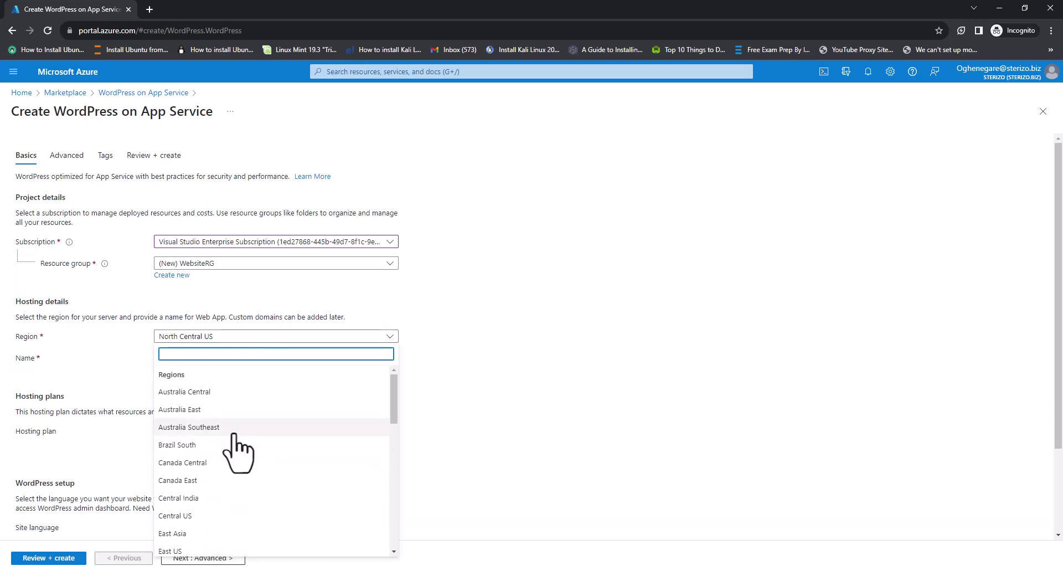
scroll(236, 443, "down", 1)
left_click(229, 532)
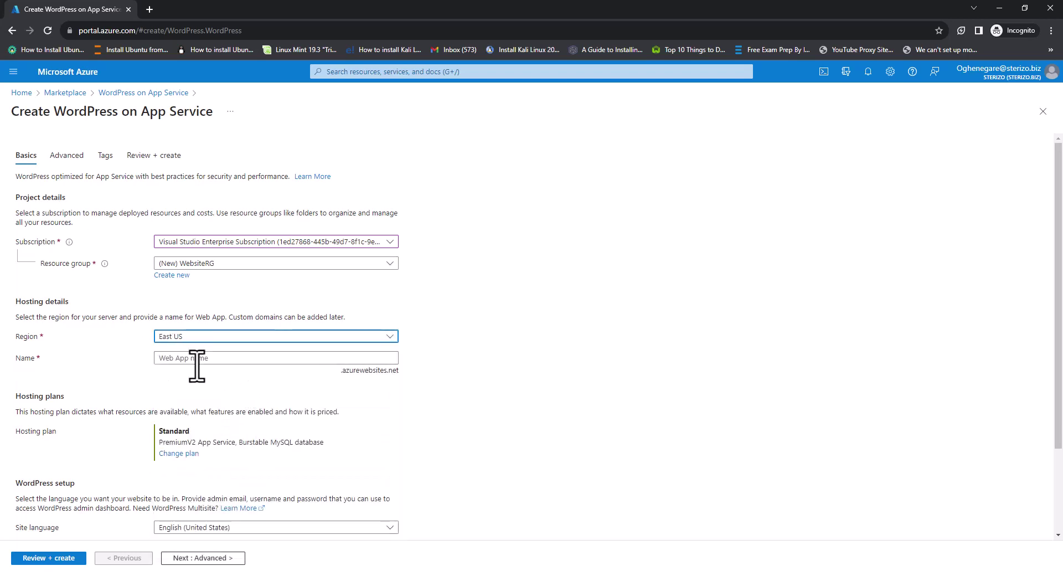
Step: Name the web app Invarioustech in the hosting details
left_click(213, 358)
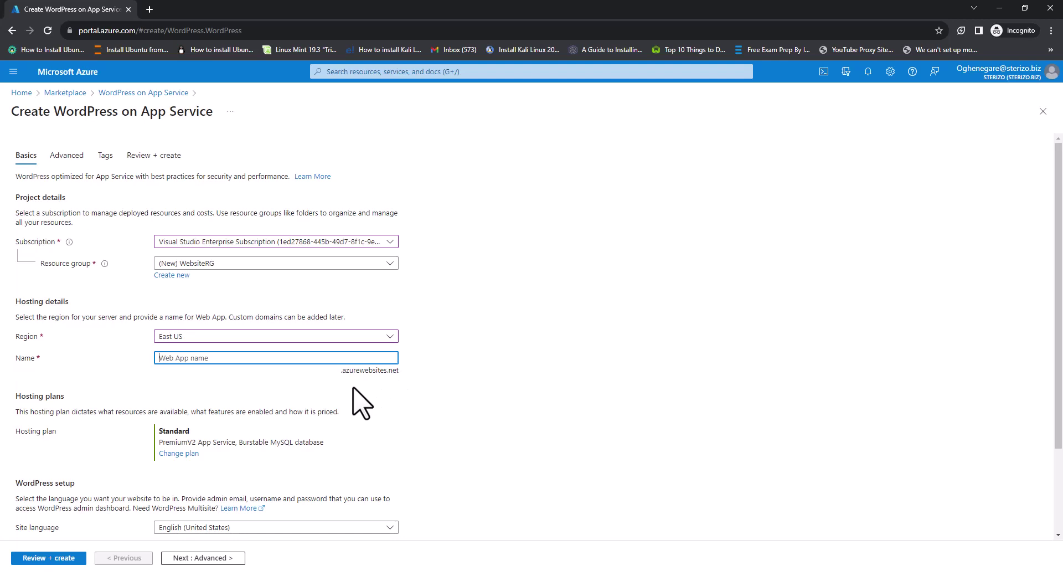
left_click(258, 359)
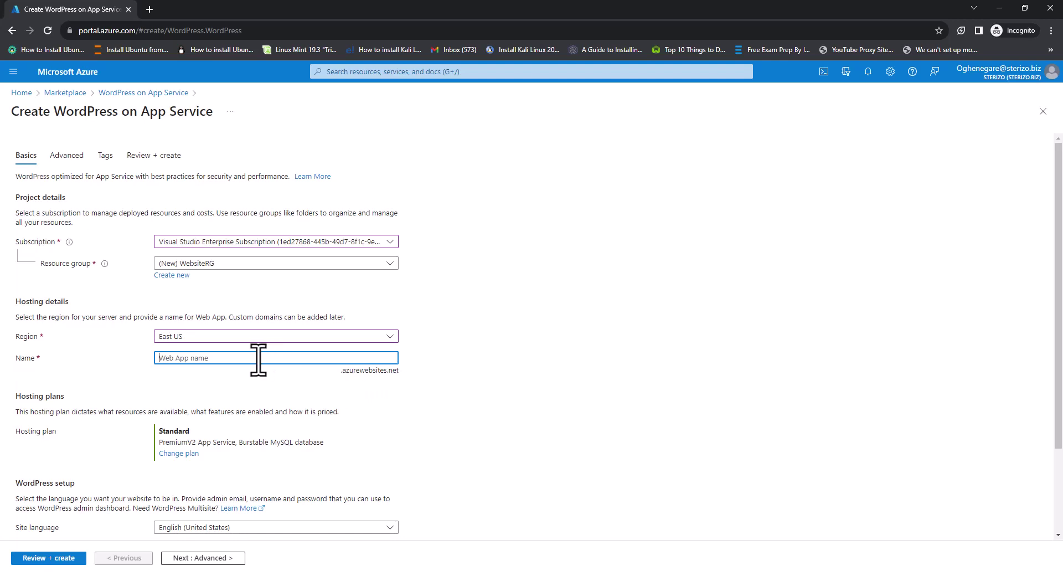
type("Invarious")
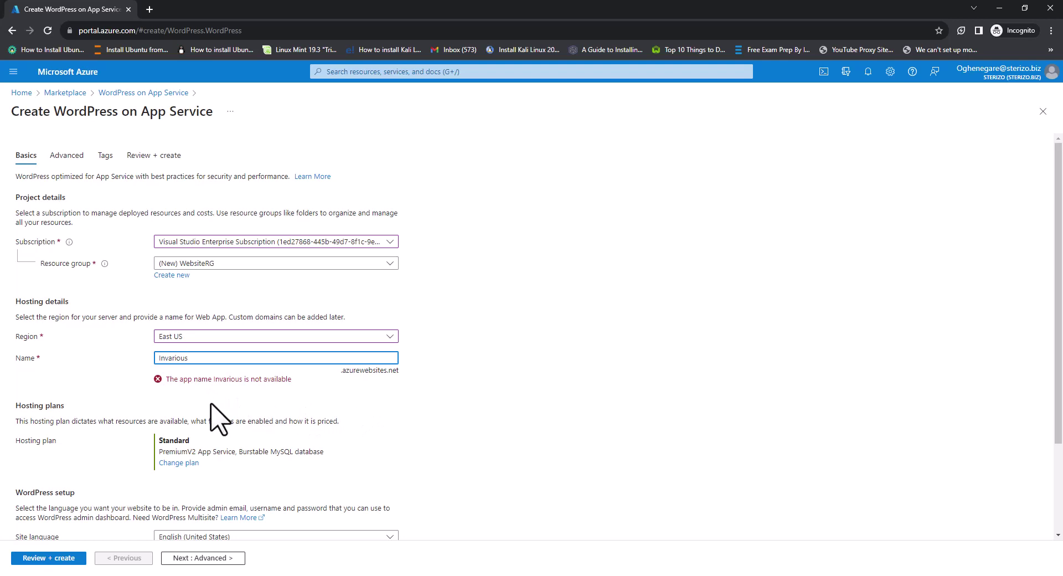
type("tech")
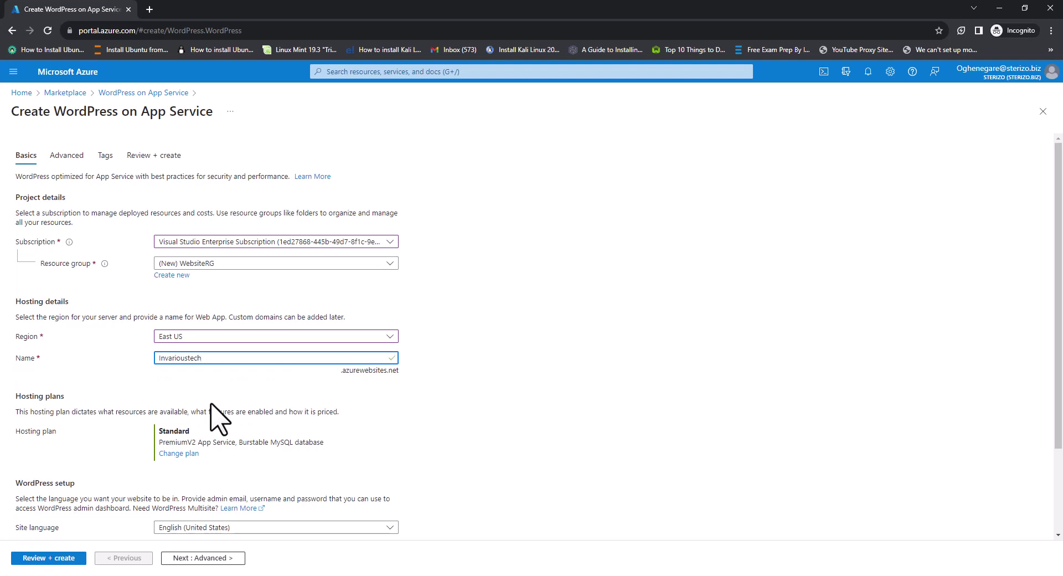
Step: Enter the WordPress admin password and repeat it in the password confirmation field
scroll(246, 421, "down", 1)
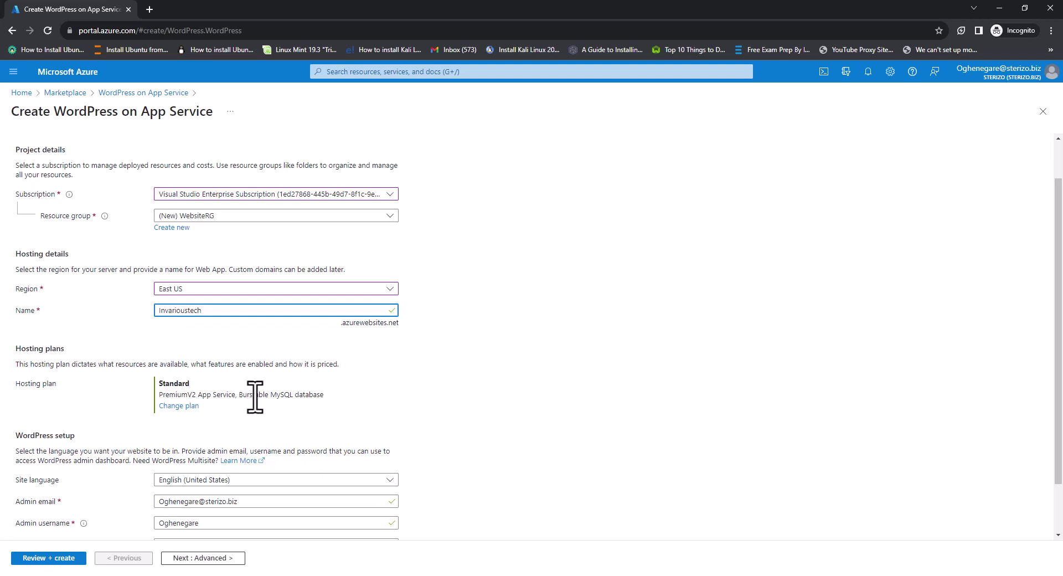
scroll(255, 396, "down", 2)
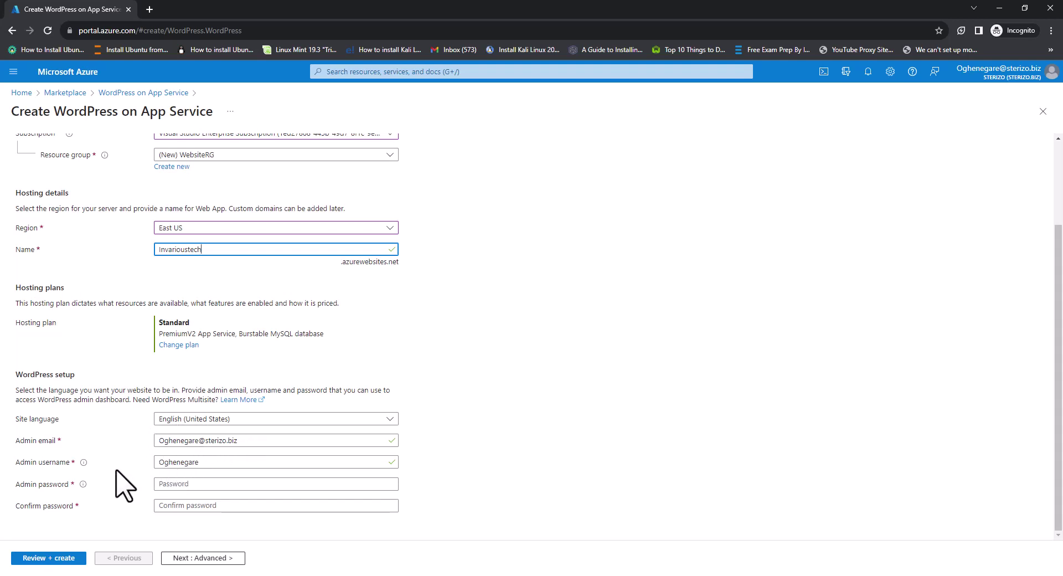
left_click(200, 483)
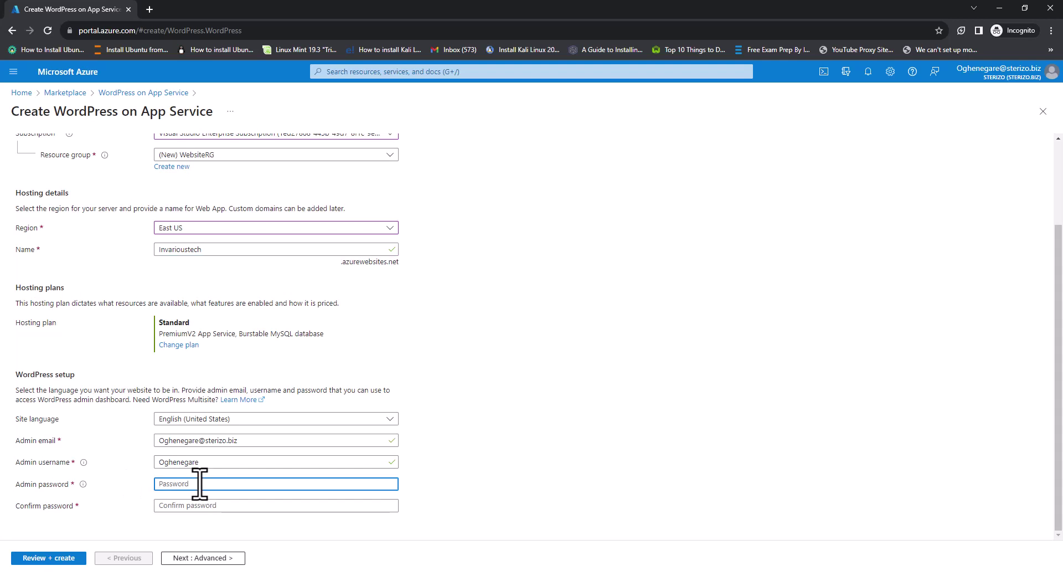
type("••••••••••••")
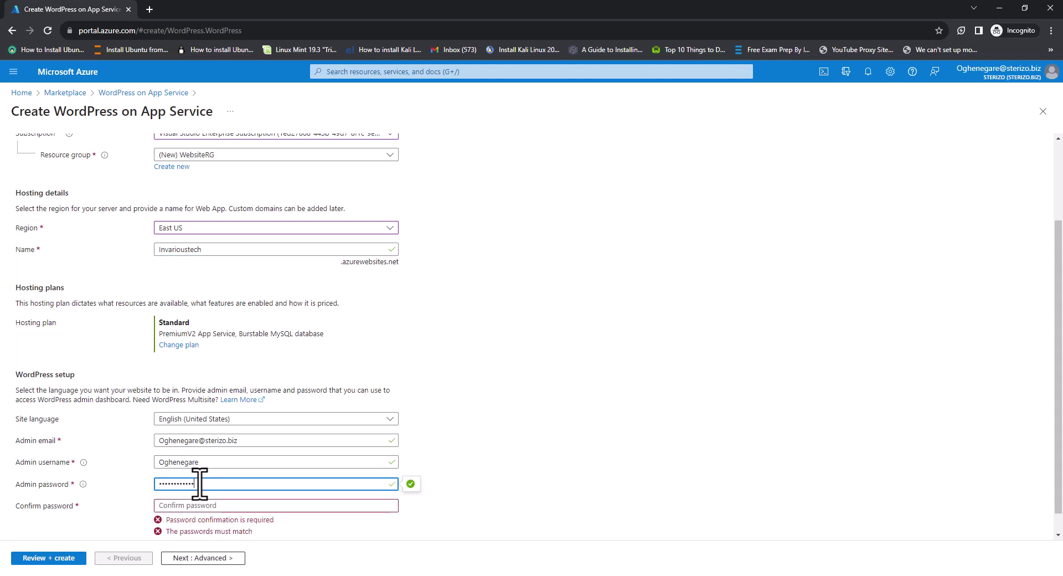
left_click(201, 506)
type("••••••••••••")
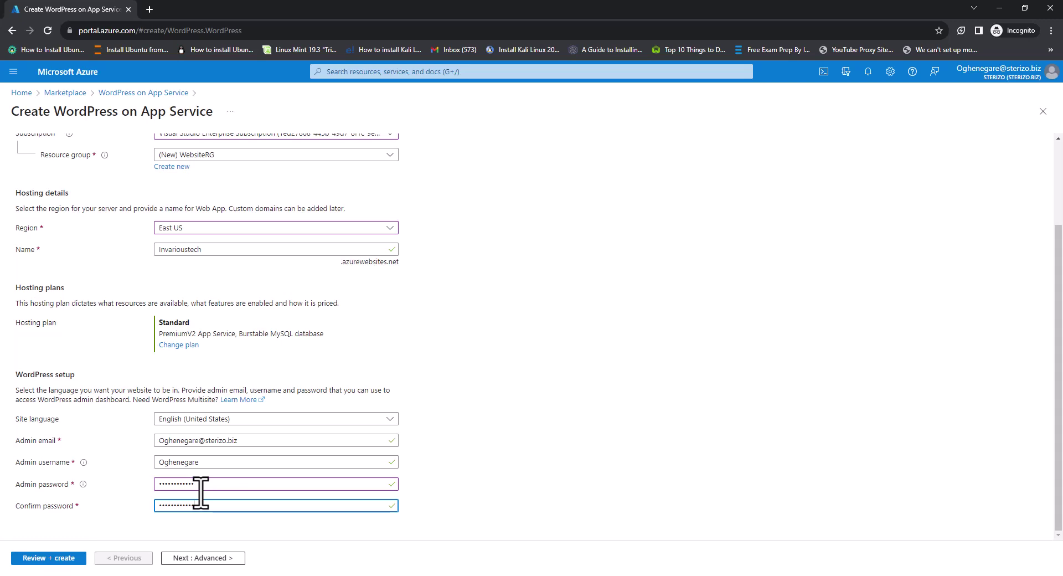
Step: Continue to the advanced settings and set the Azure Email Service data location to Africa
left_click(198, 558)
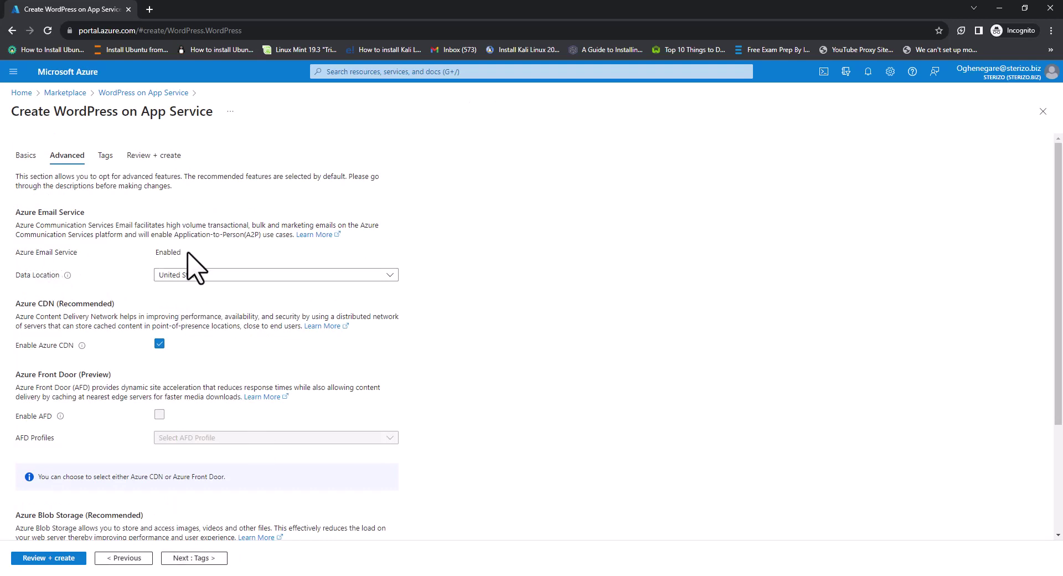
left_click(202, 277)
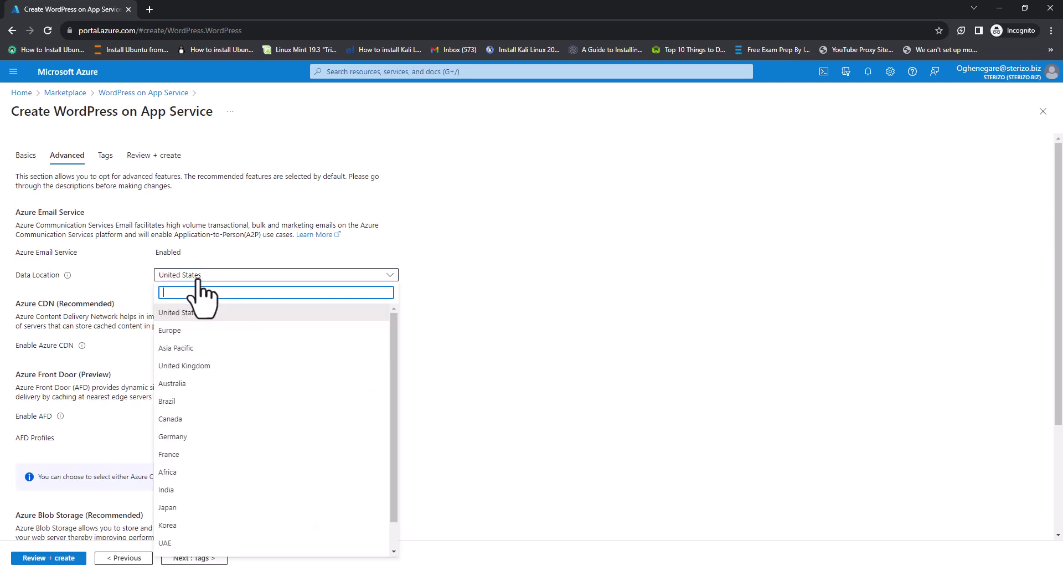
scroll(201, 489, "down", 1)
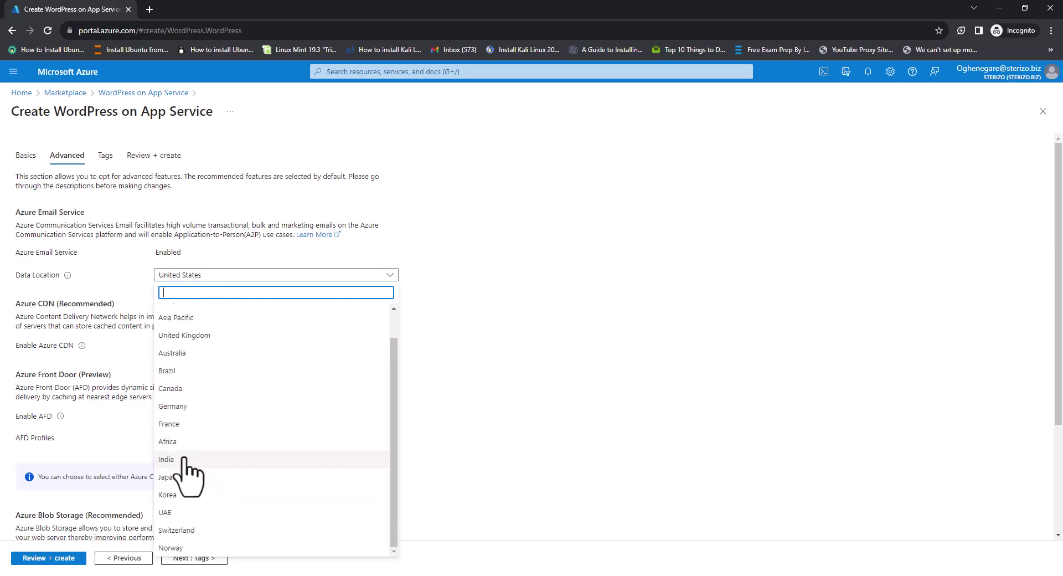
left_click(176, 441)
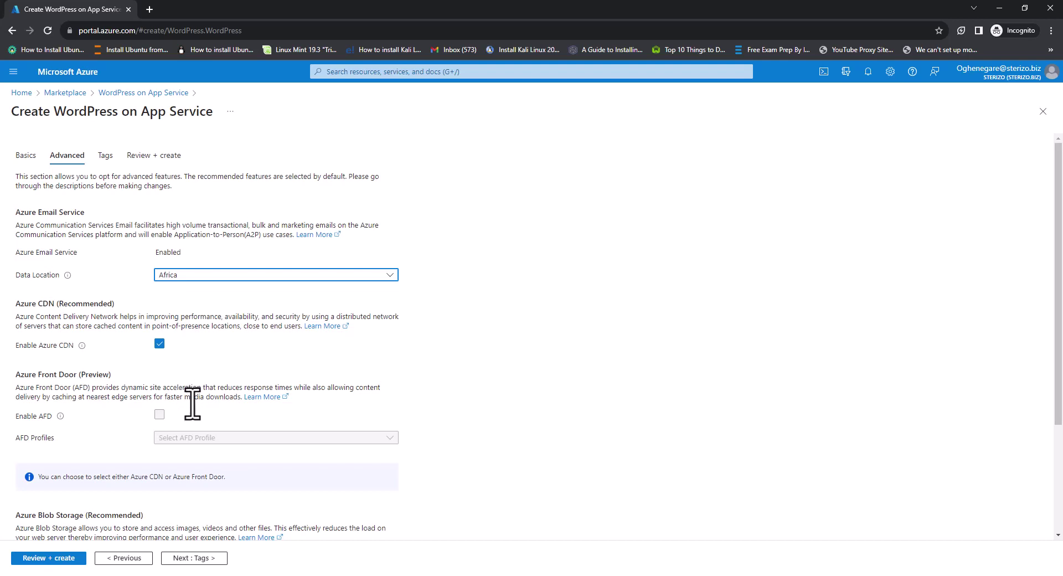
scroll(192, 403, "down", 1)
scroll(192, 403, "down", 1)
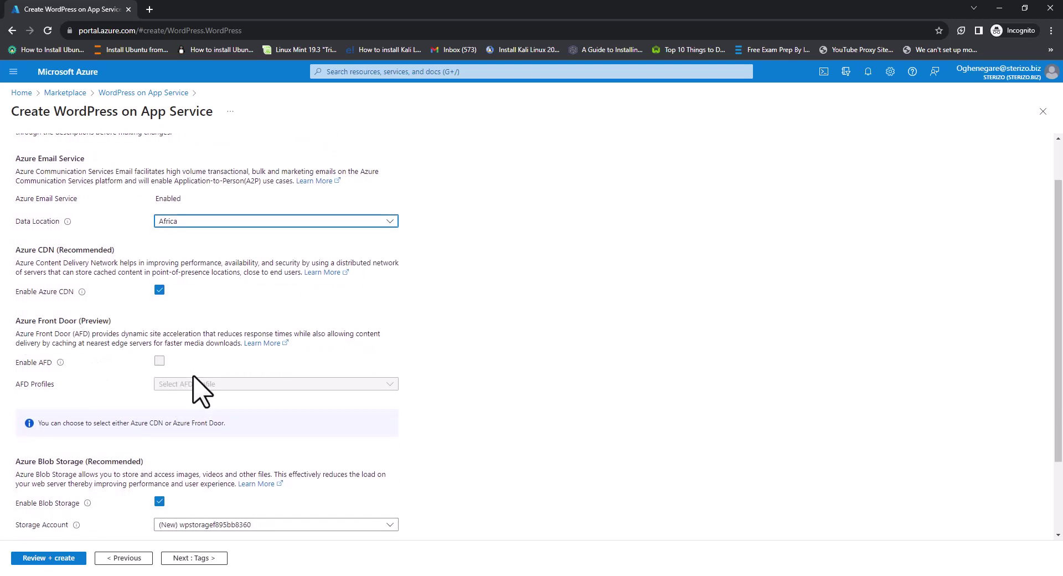
Step: Keep the remaining advanced settings, continue to the tags, and add a tag named Created with the creator's first name as its value
scroll(201, 390, "down", 3)
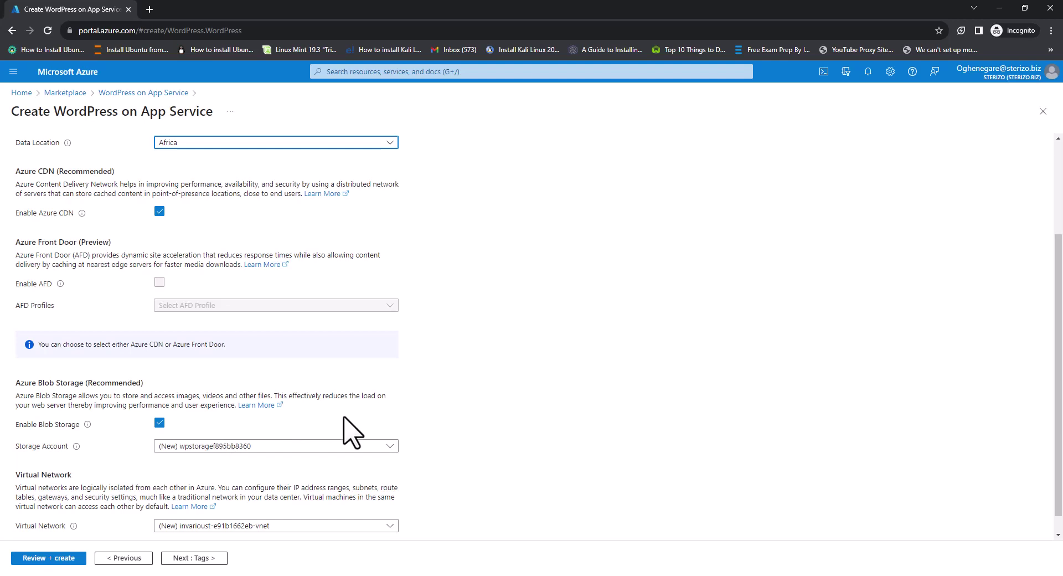
scroll(338, 421, "down", 1)
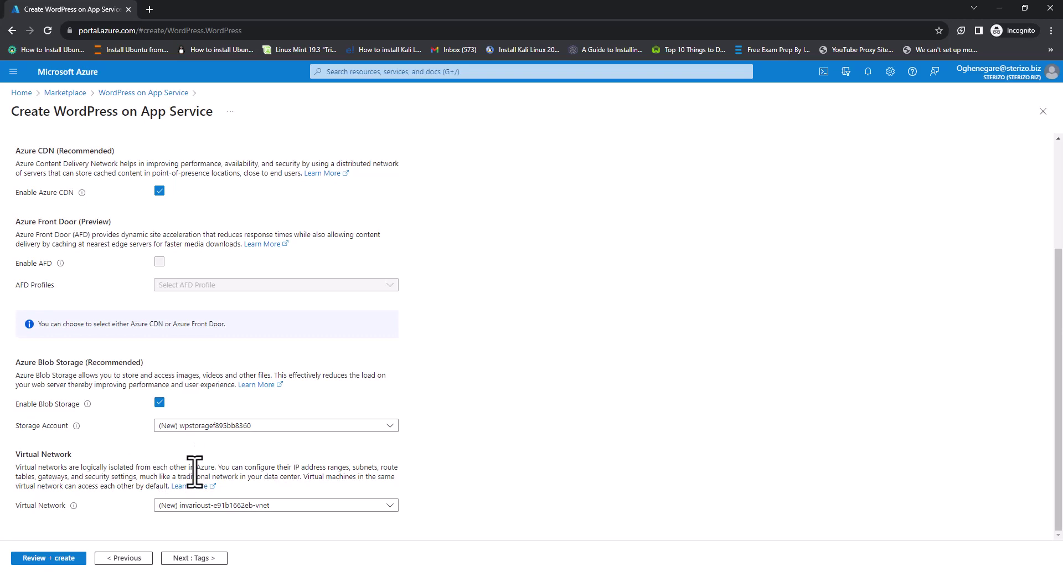
left_click(203, 559)
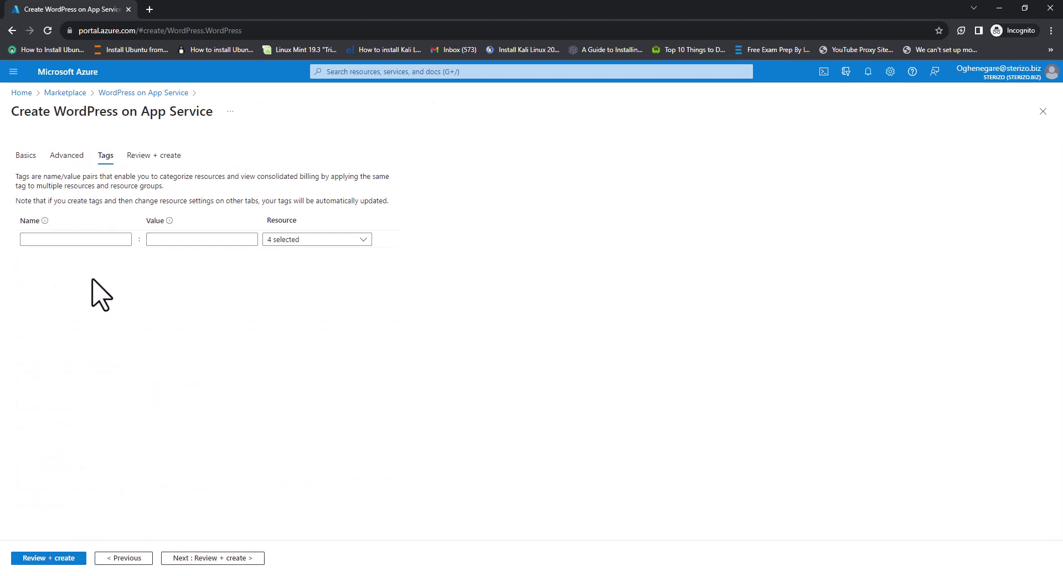
left_click(92, 240)
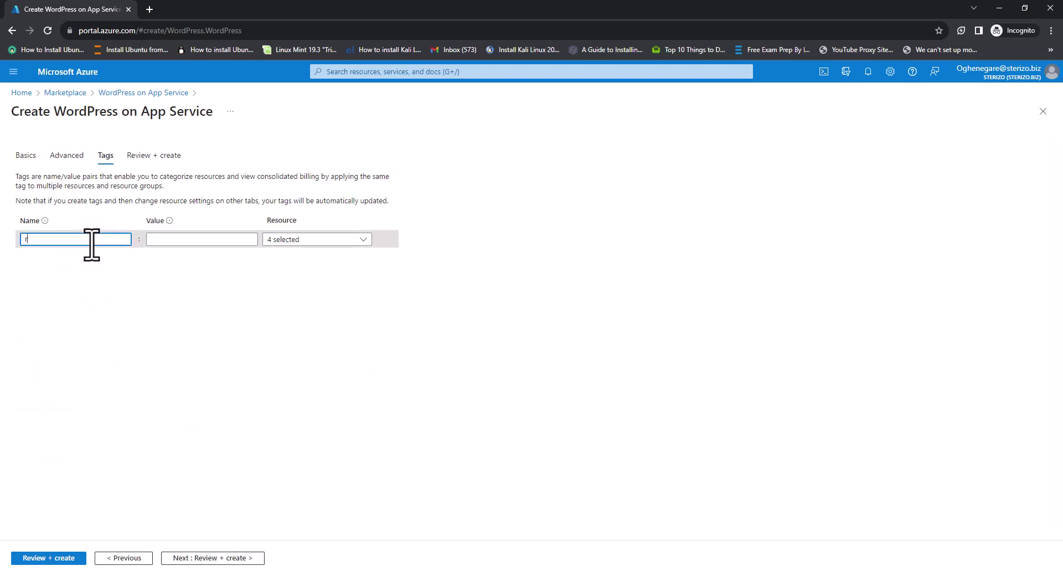
type("created")
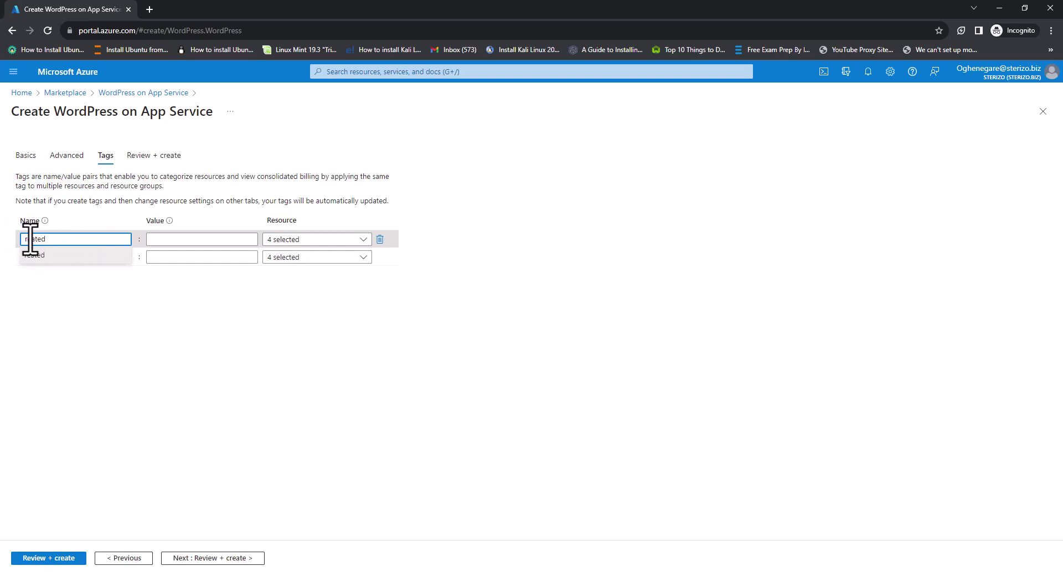
type("C")
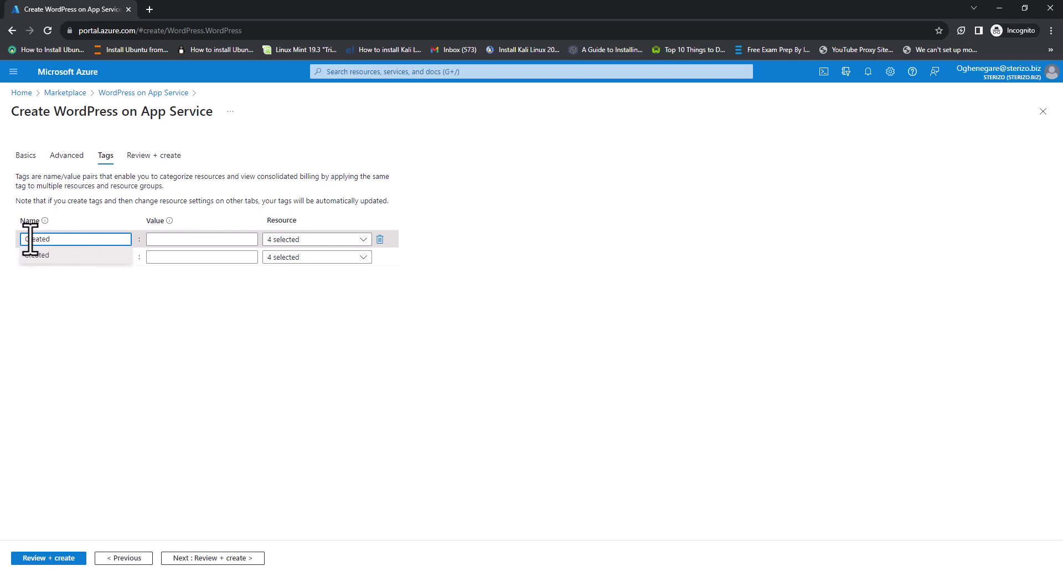
left_click(189, 239)
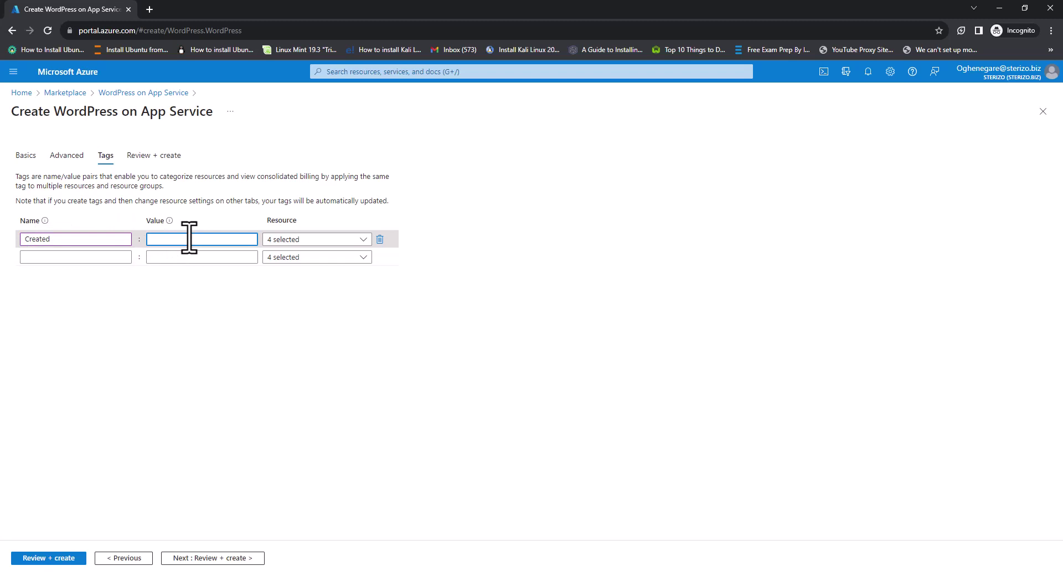
type("Emmanuel")
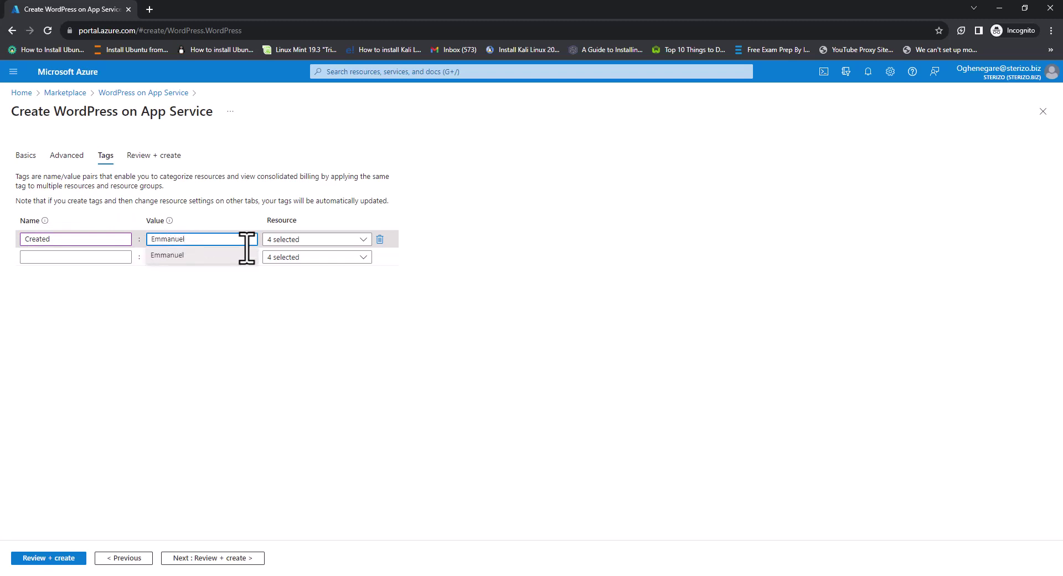
Step: Continue to the final review, check the hosting, WordPress, database and networking summary, and create the WordPress deployment
left_click(217, 561)
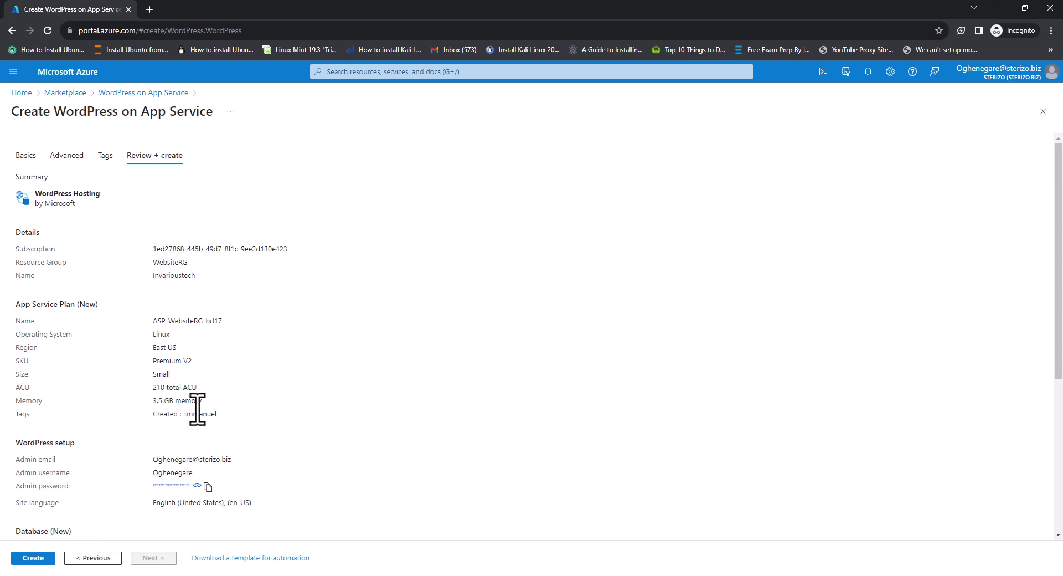
scroll(244, 449, "down", 1)
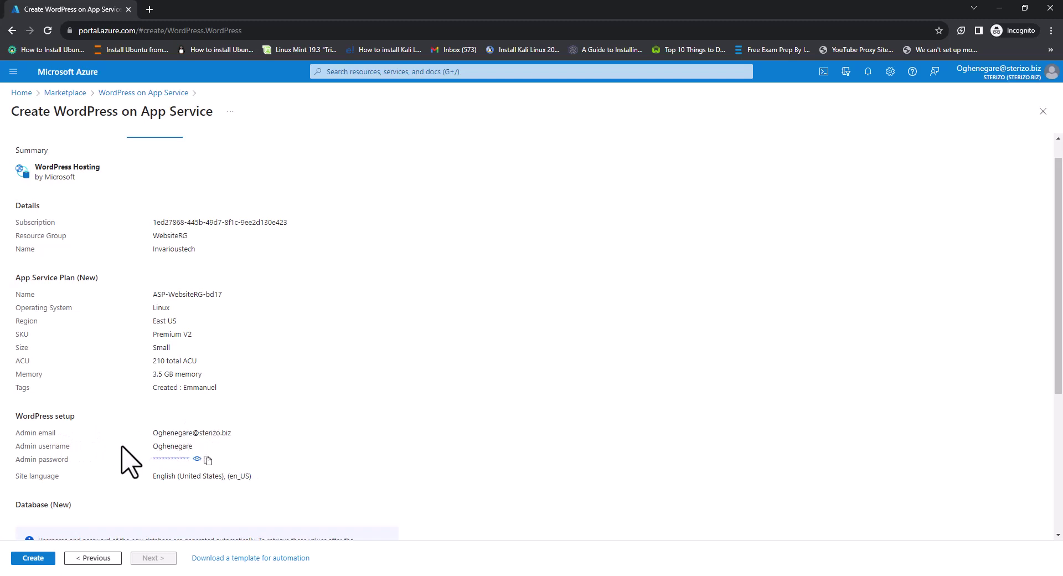
scroll(249, 473, "down", 3)
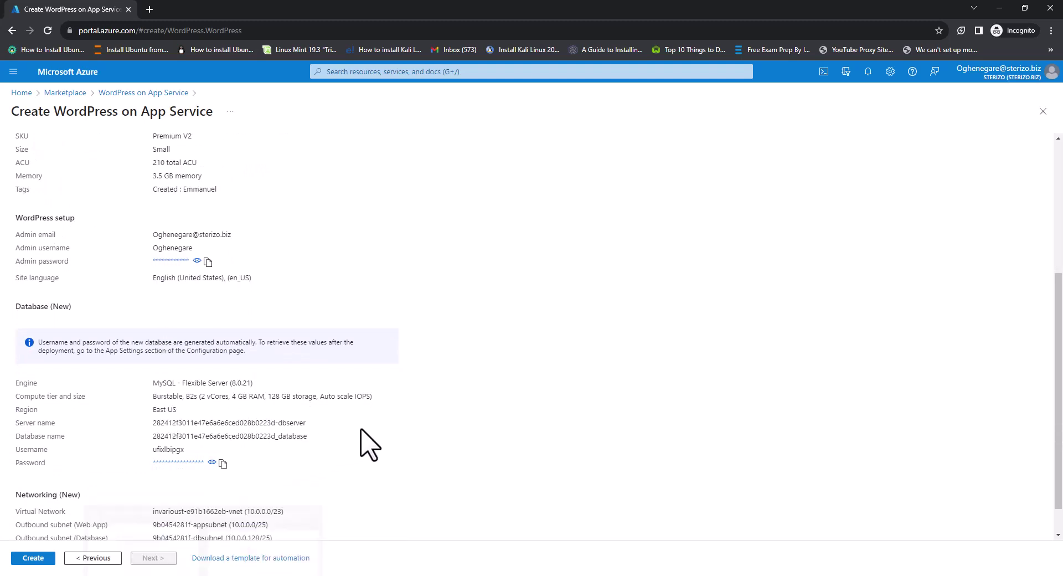
scroll(366, 438, "down", 1)
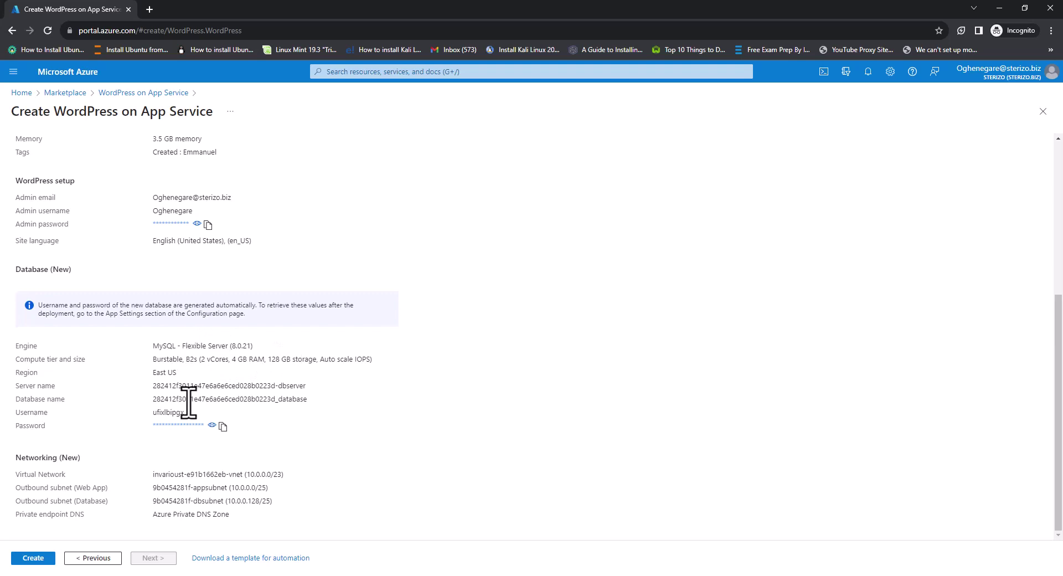
left_click(35, 559)
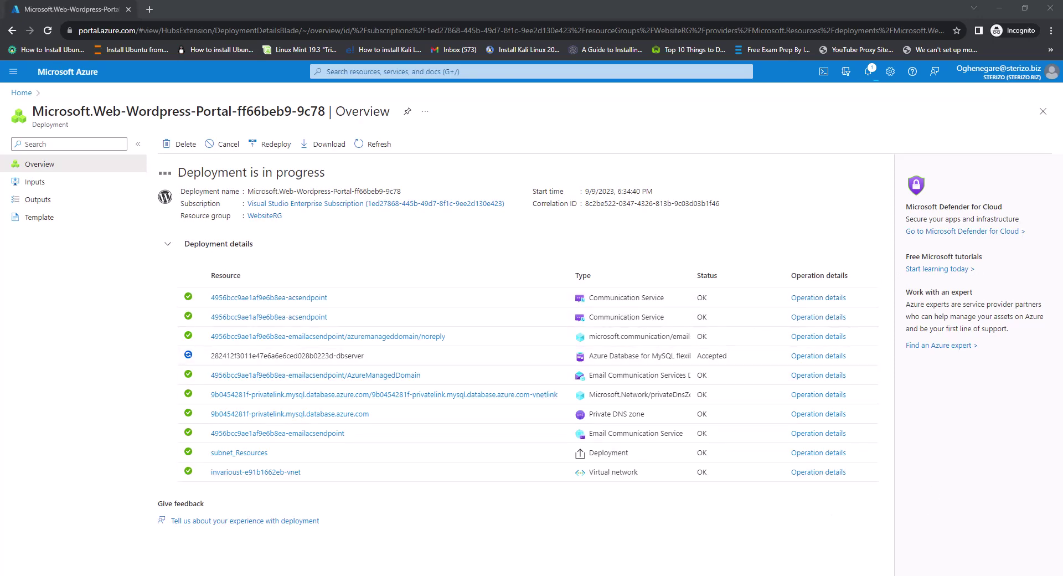
Step: Check the resources in the deployment details, open the deployed web app, and highlight its status in the overview
scroll(731, 316, "down", 1)
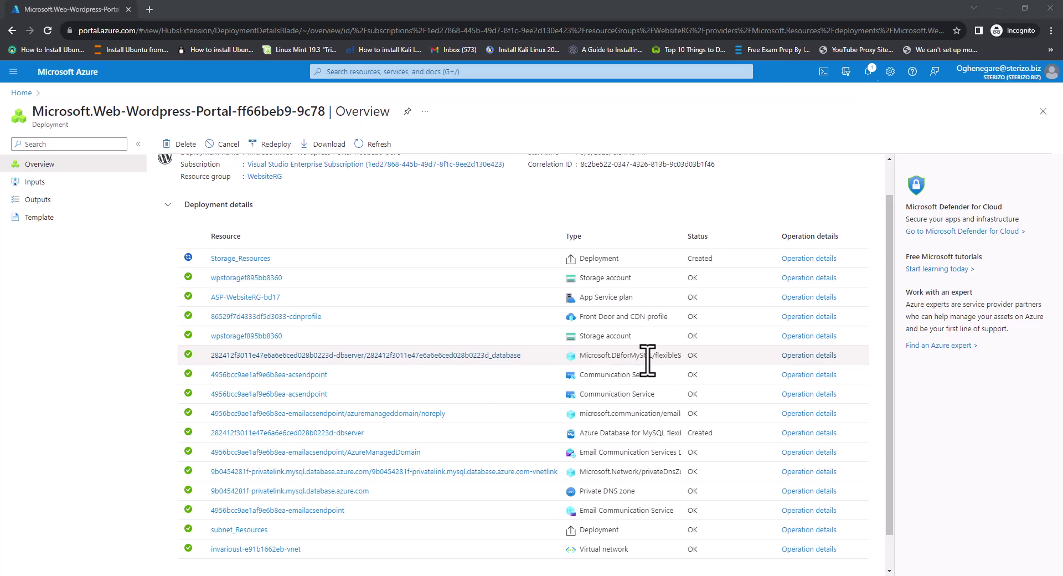
scroll(631, 400, "down", 2)
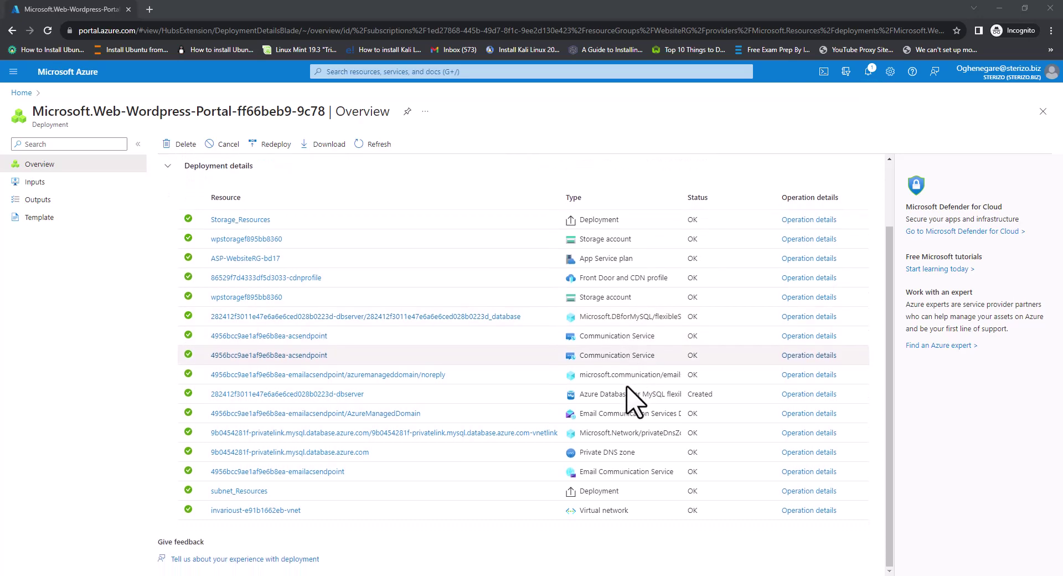
scroll(631, 400, "up", 3)
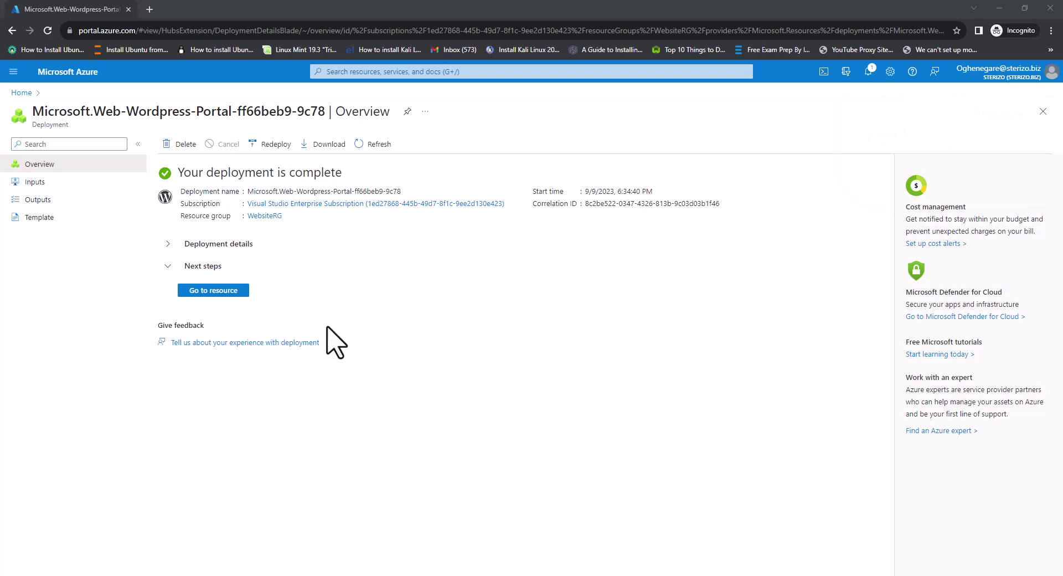
left_click(220, 293)
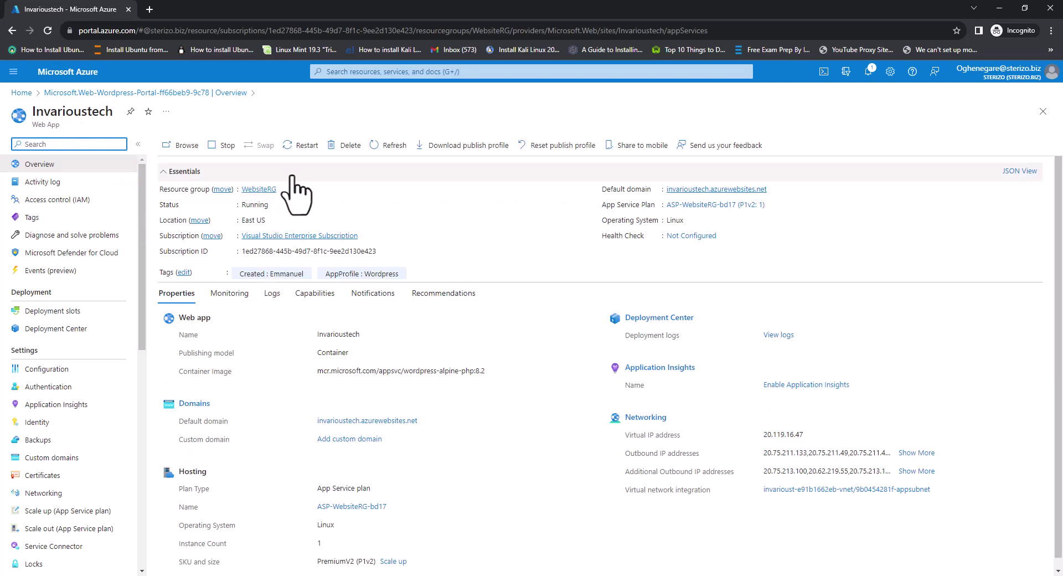
double_click(268, 205)
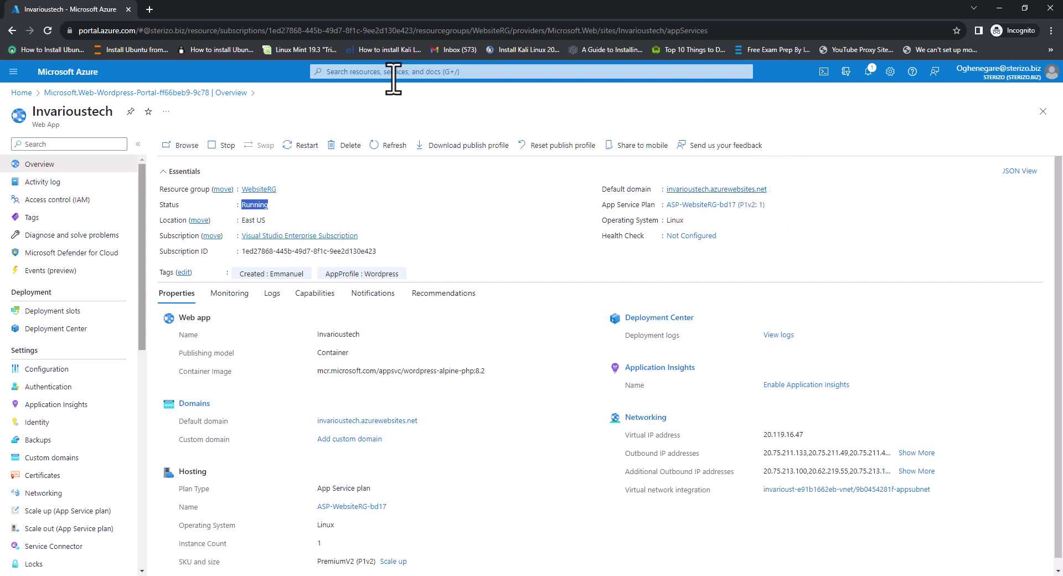
Step: Open invarioustech.azurewebsites.net in a new browser tab
left_click(148, 9)
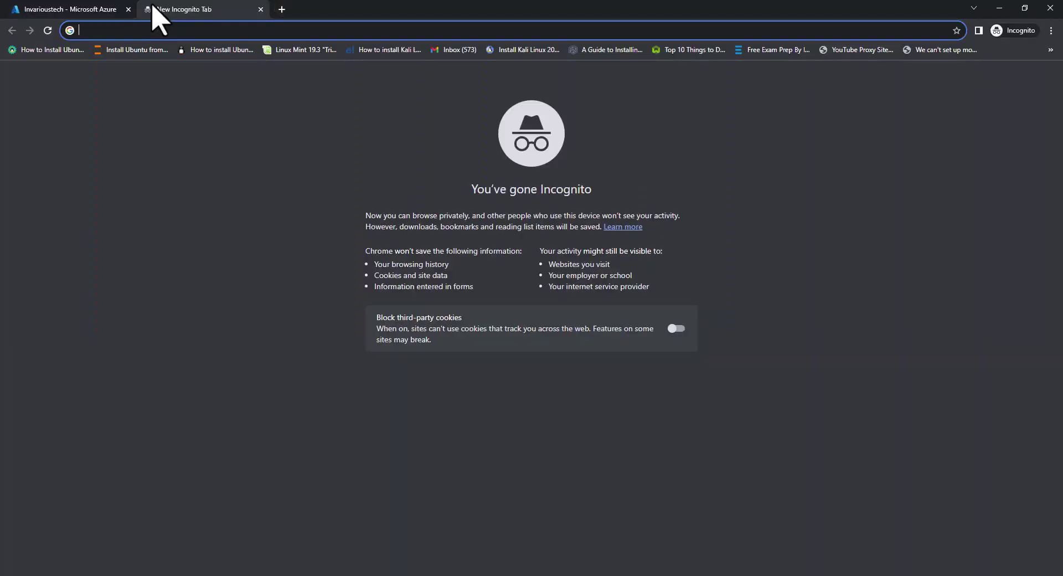
type("invarioustech.azurewebsites.net")
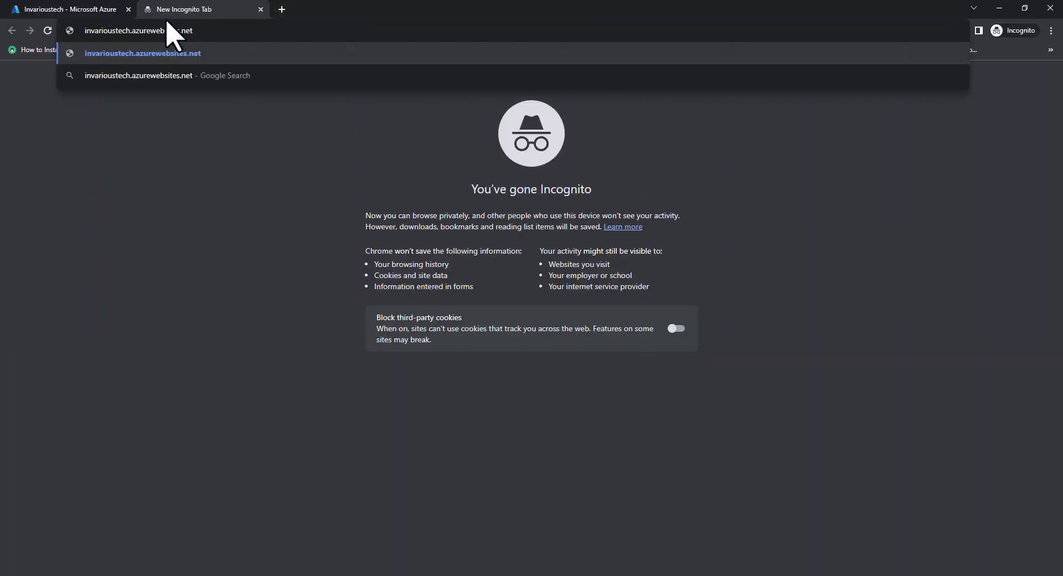
key("Return")
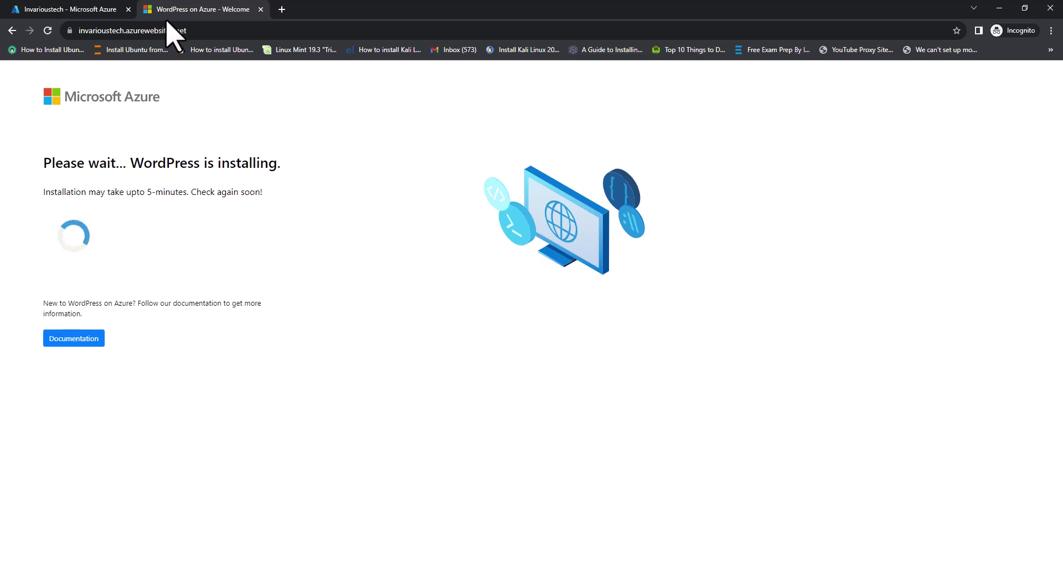
Step: Browse to the site from the web app's overview in Azure, and close the duplicate site tab
left_click(71, 10)
left_click(186, 146)
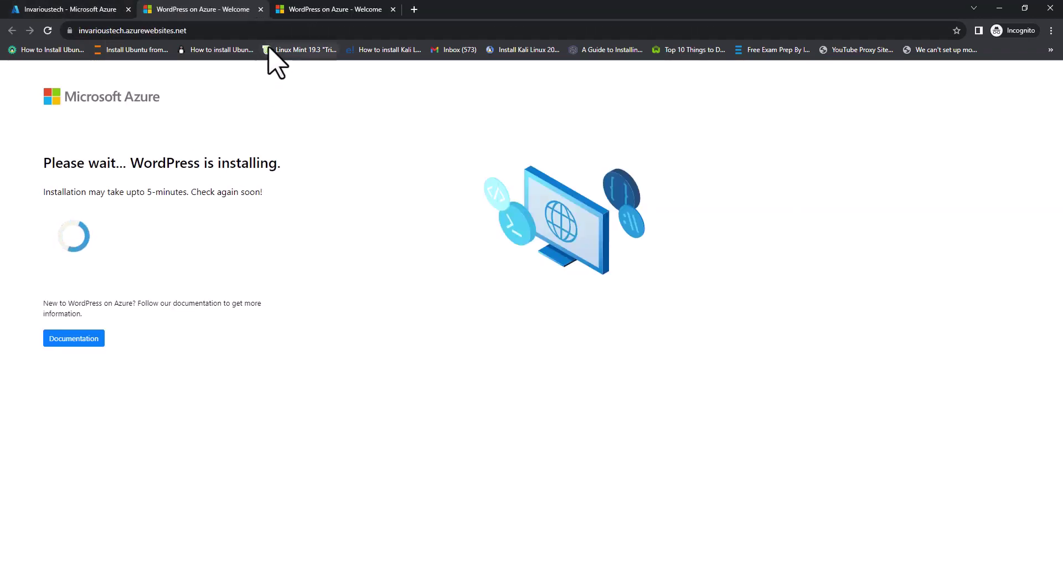
left_click(260, 9)
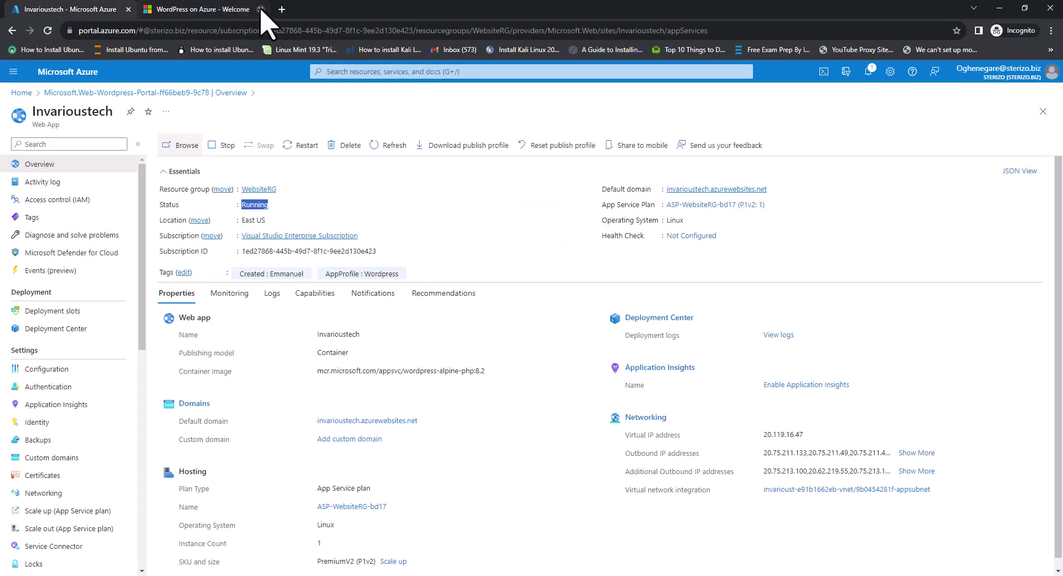
left_click(223, 30)
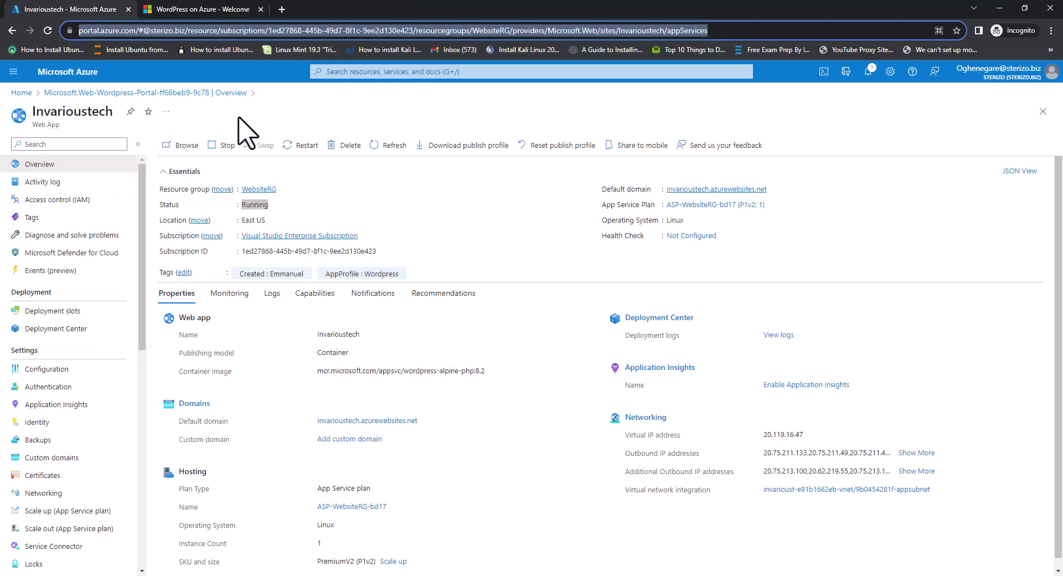
left_click(439, 228)
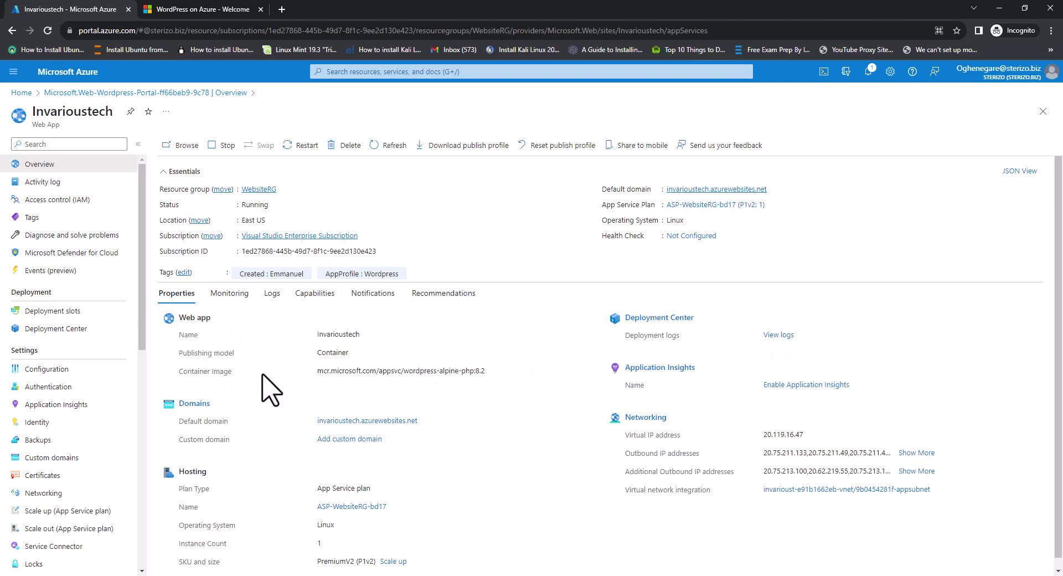
scroll(262, 374, "down", 1)
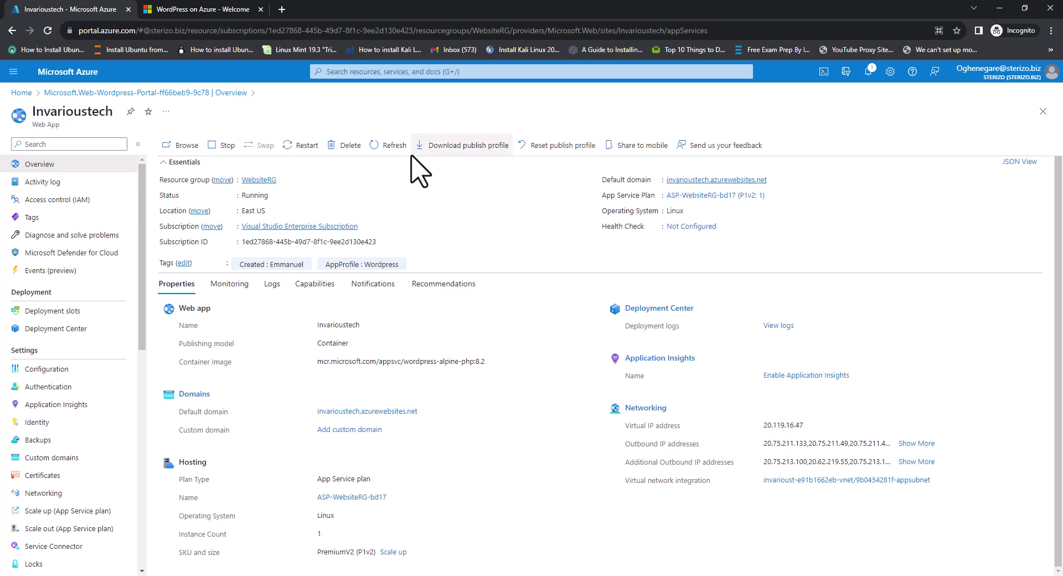
Step: Open the documentation linked from the WordPress site's page, examine the GitHub README's architecture, image details and configuration guides, and return to the Azure portal
left_click(203, 9)
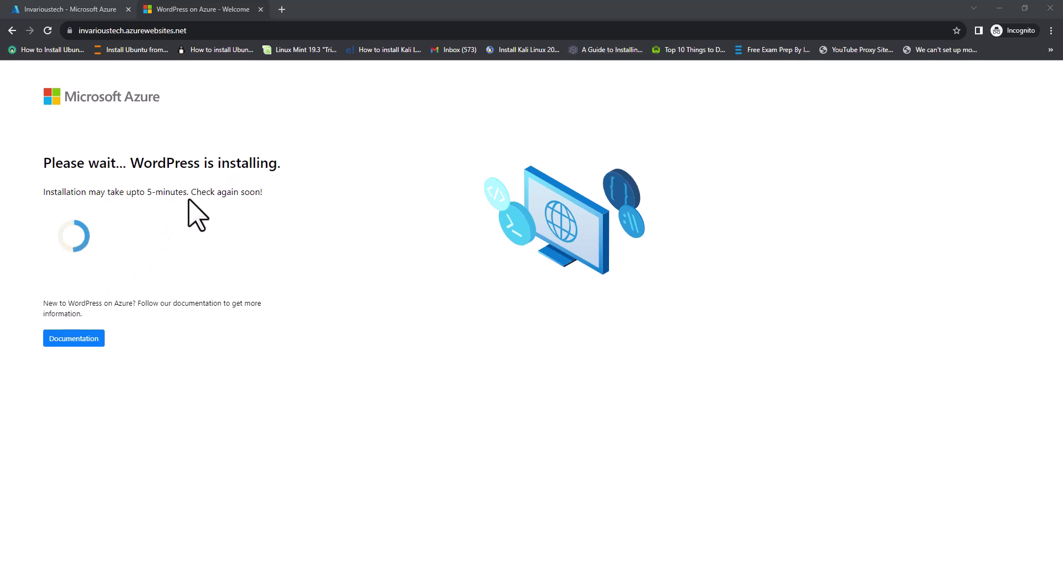
left_click(78, 341)
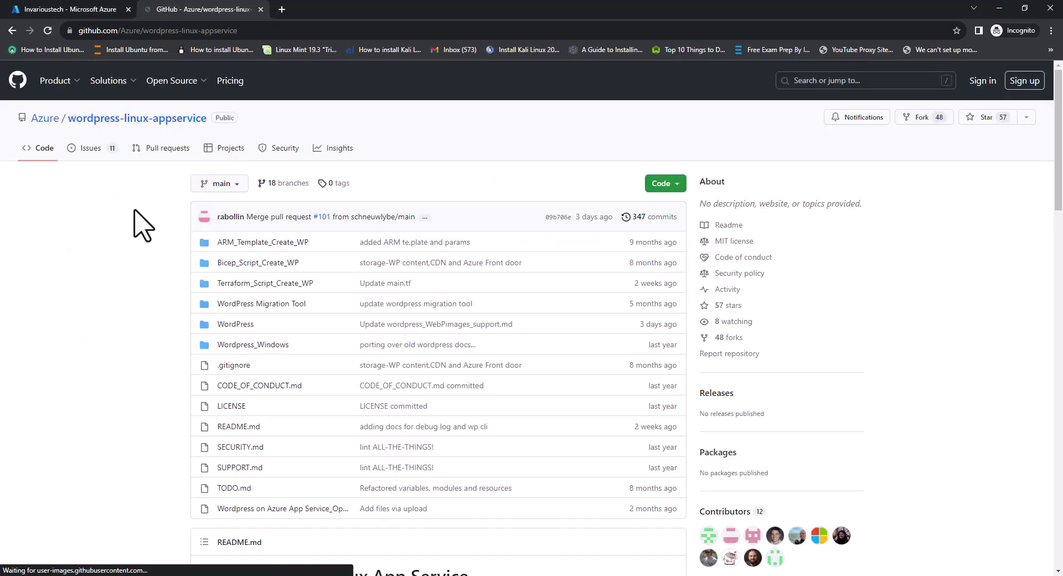
mouse_move(206, 81)
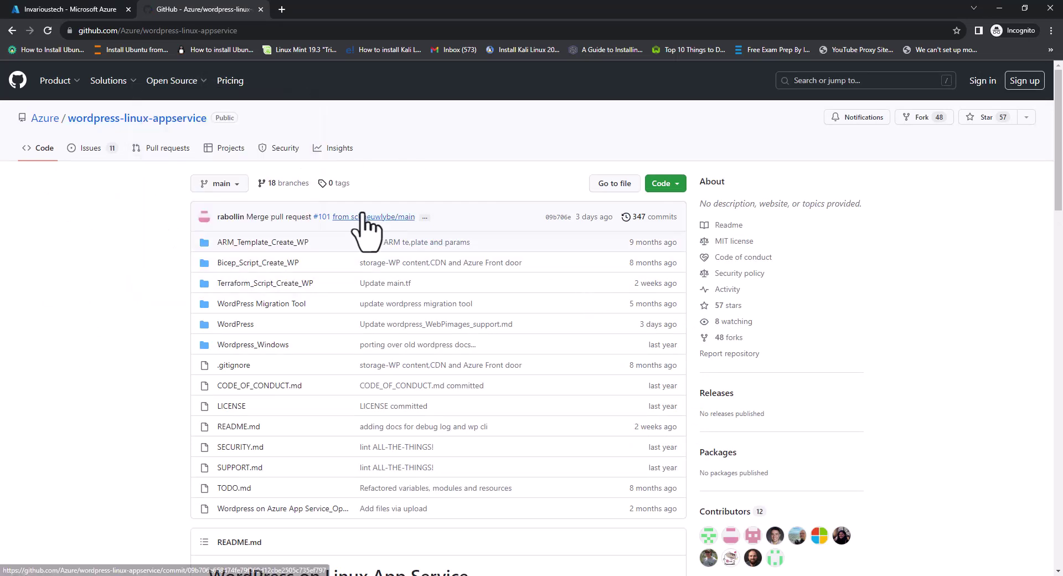
scroll(396, 355, "down", 5)
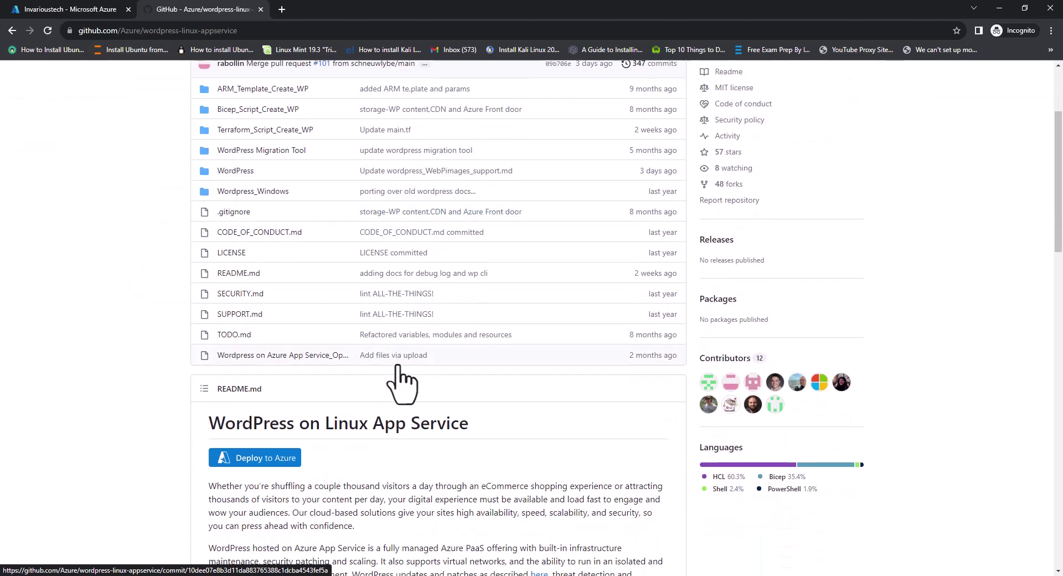
scroll(403, 383, "down", 12)
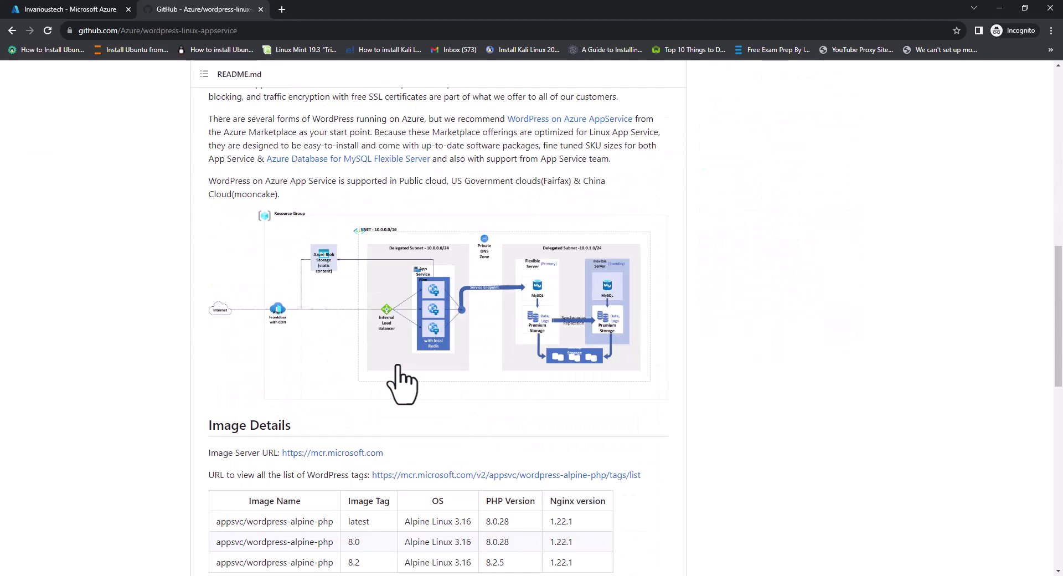
scroll(403, 377, "down", 3)
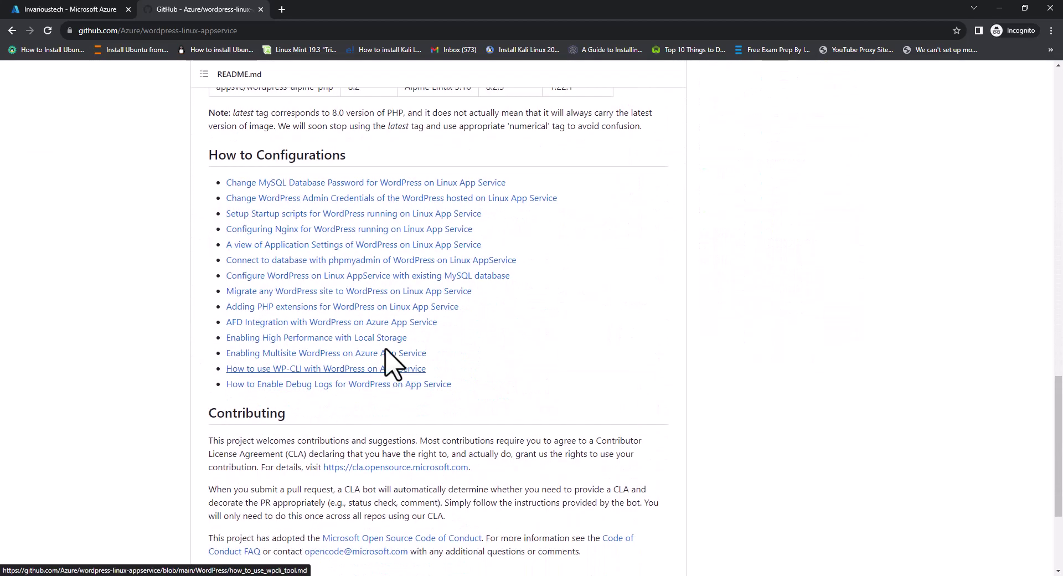
scroll(365, 421, "down", 3)
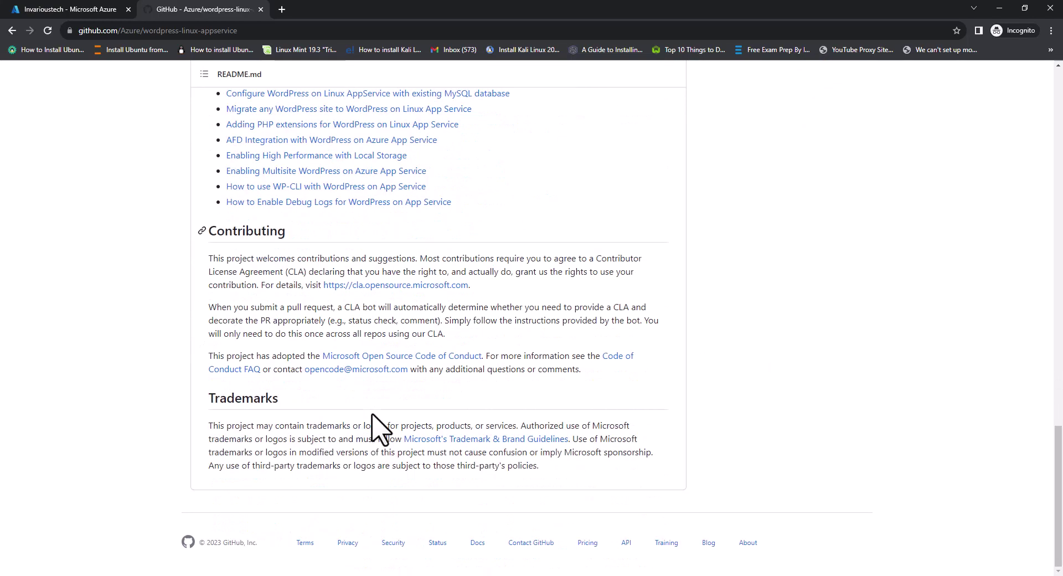
scroll(380, 426, "up", 15)
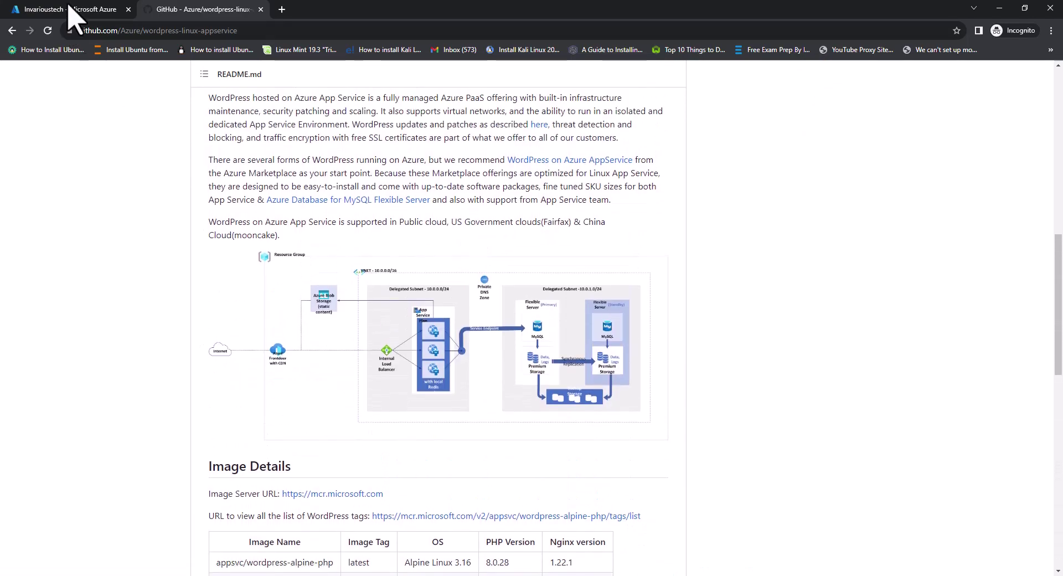
left_click(69, 11)
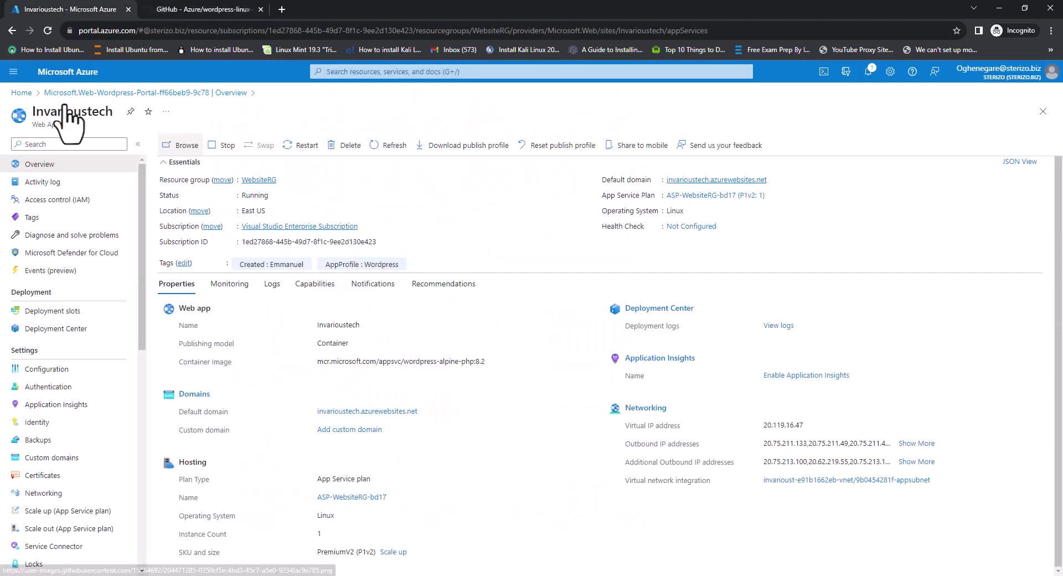
Step: Browse to the live site from the web app's overview, look over its home page, and copy its address
left_click(185, 146)
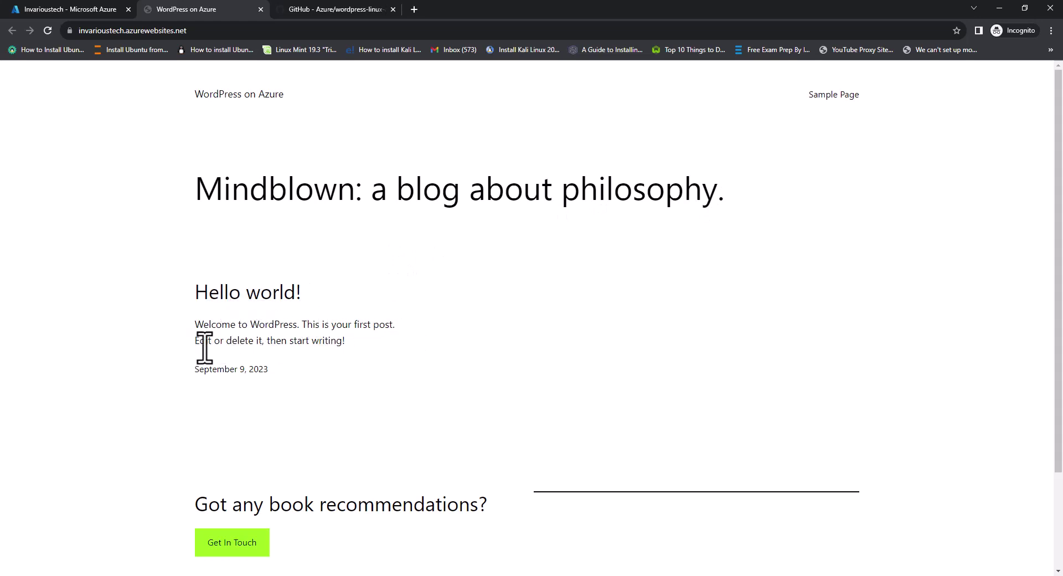
scroll(310, 399, "down", 1)
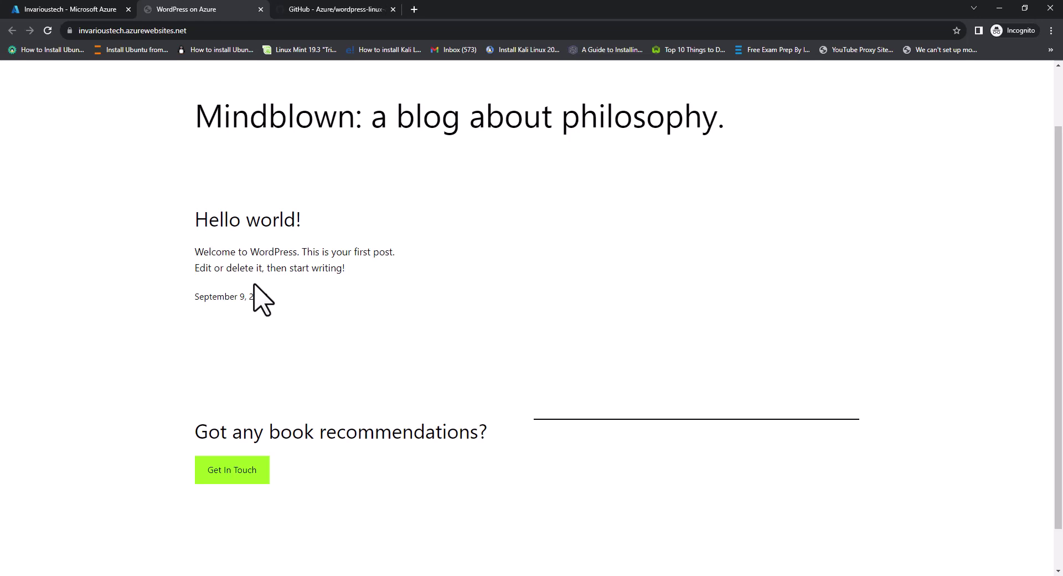
left_click(222, 32)
left_click_drag(221, 32, 67, 39)
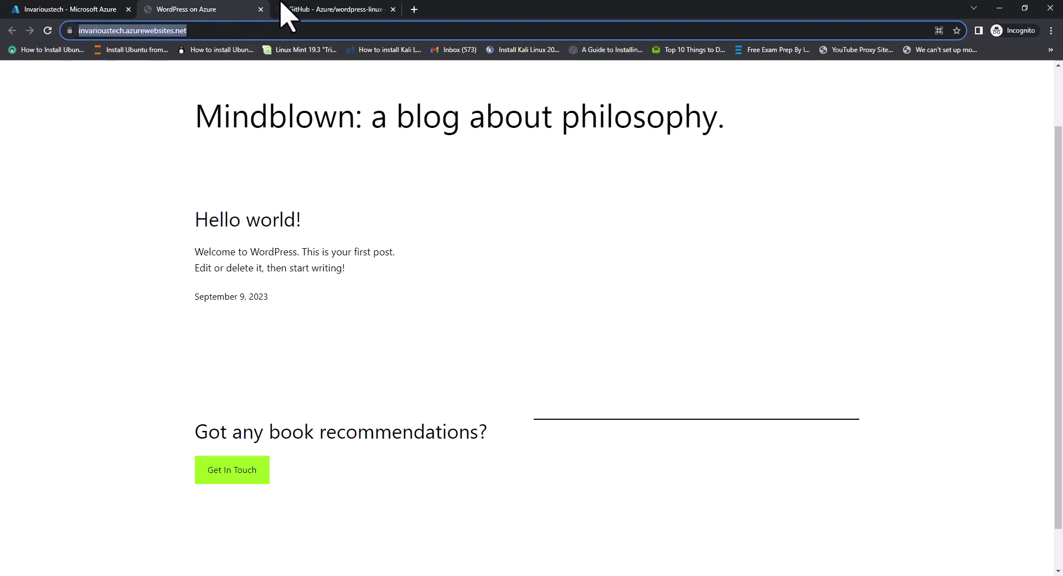
Step: Open the site's wp-admin address in a new browser tab and log in to WordPress with the administrator's e-mail and password
left_click(414, 9)
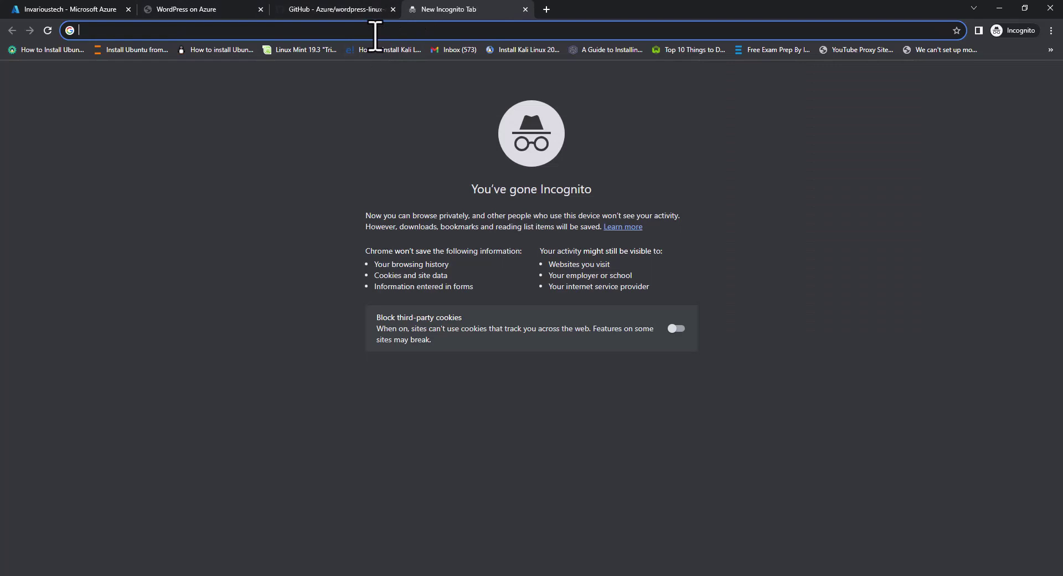
key("ctrl+v")
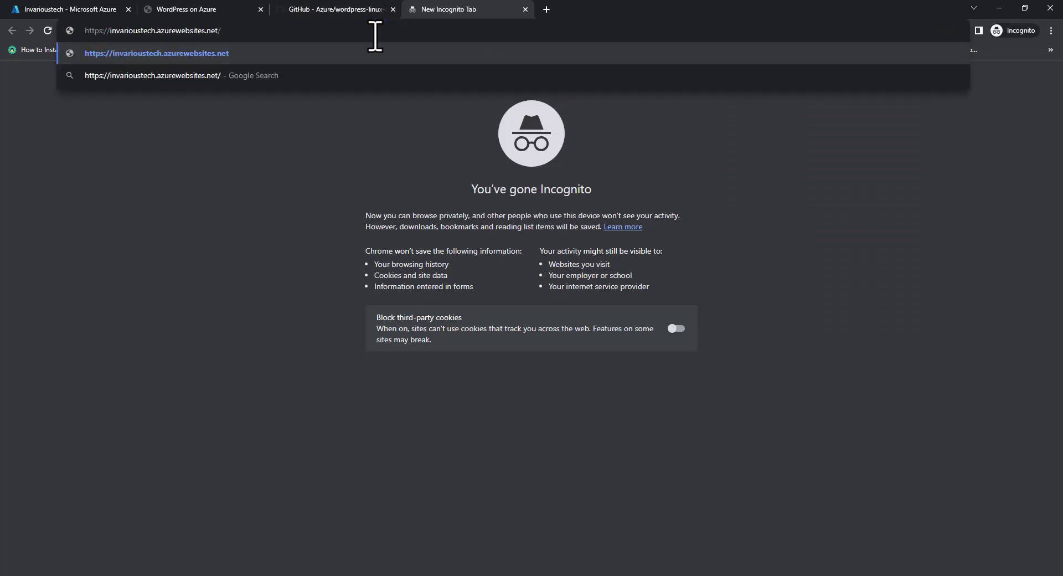
type("wp-admin")
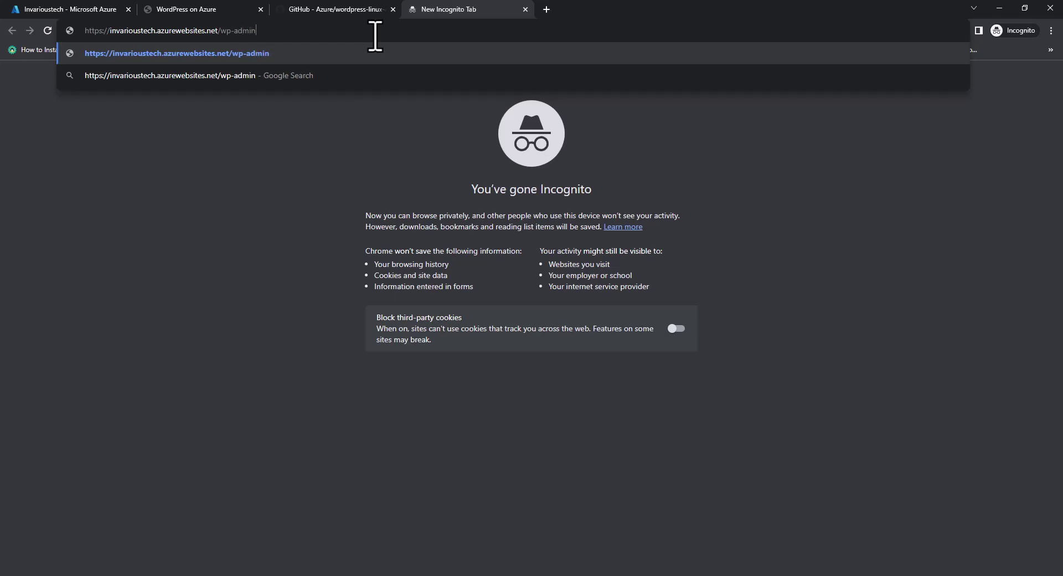
key("Return")
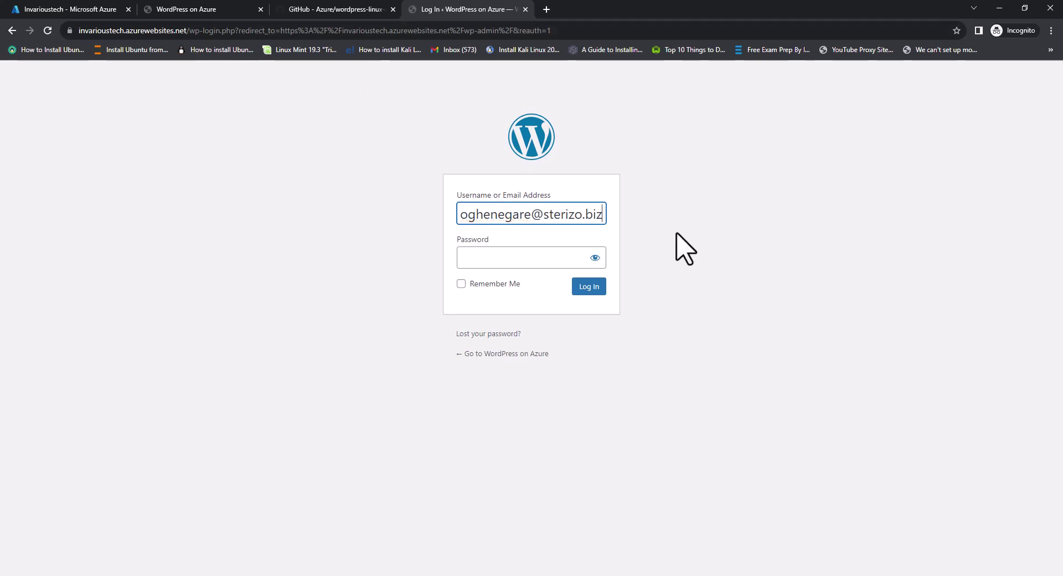
left_click(543, 256)
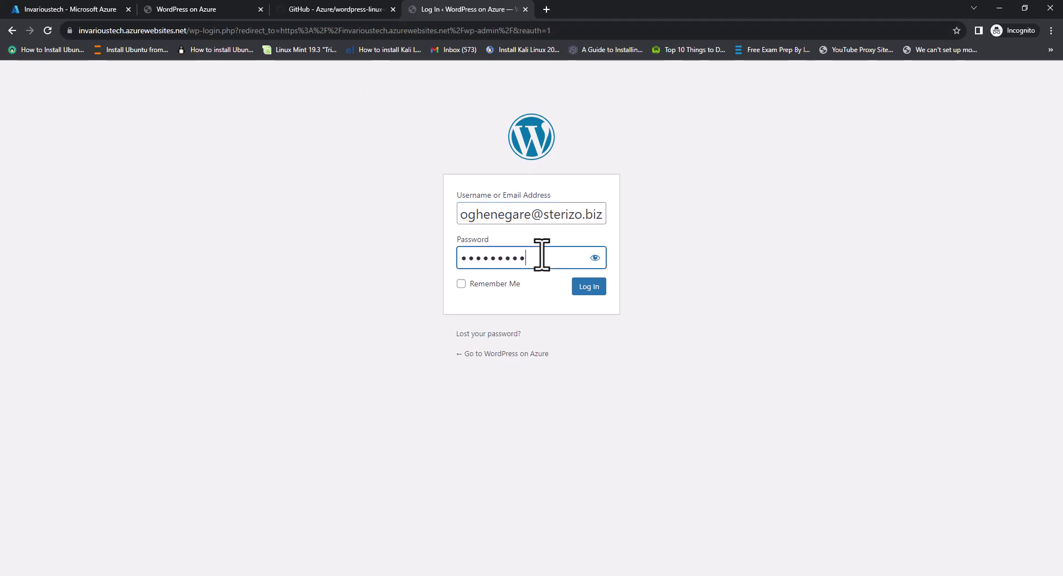
left_click(576, 287)
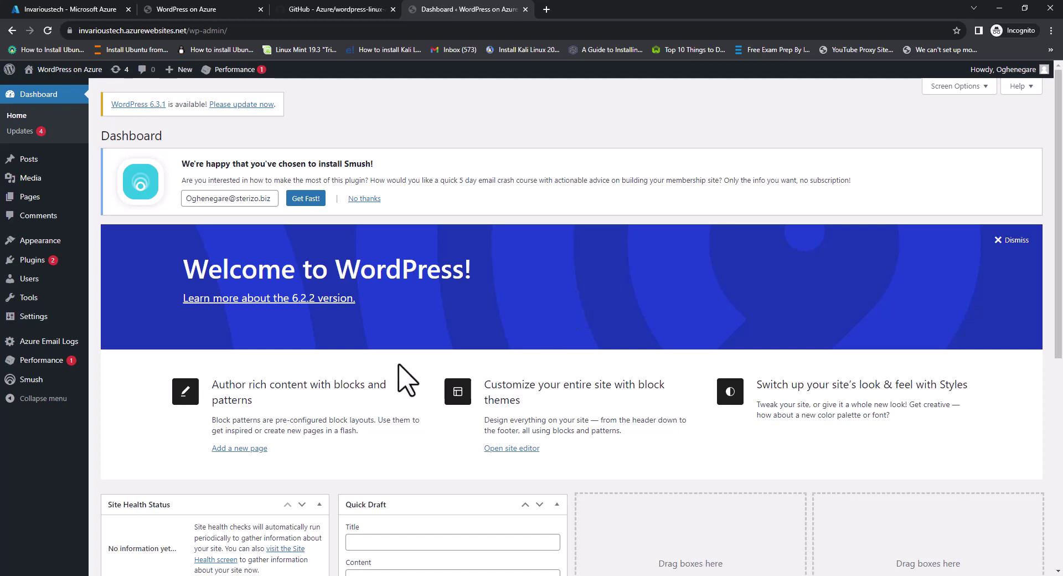
Step: Open the installed themes in the WordPress dashboard and compare the active Twenty Twenty-Three theme with the live site
left_click(221, 14)
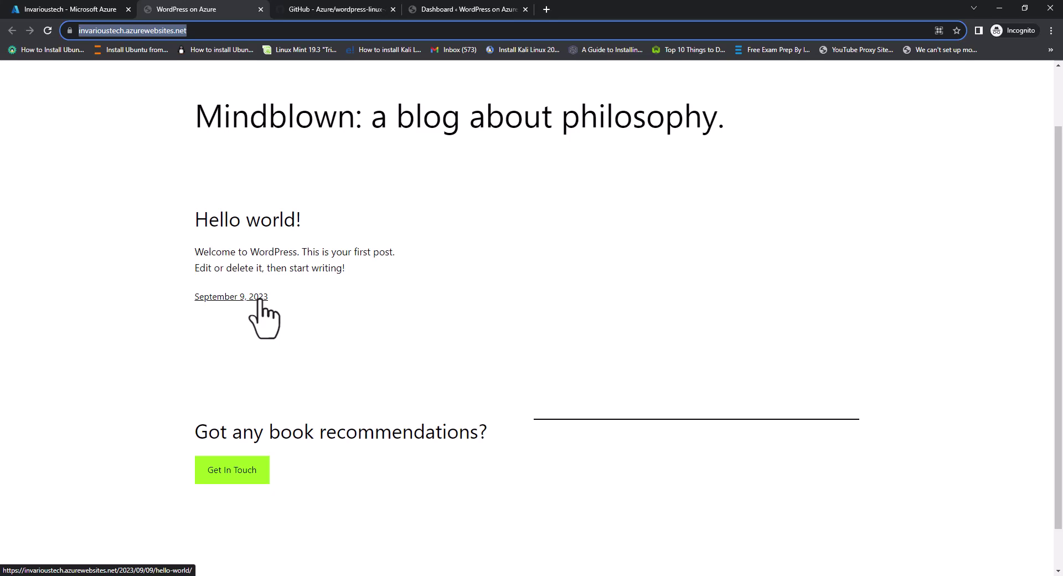
left_click(469, 8)
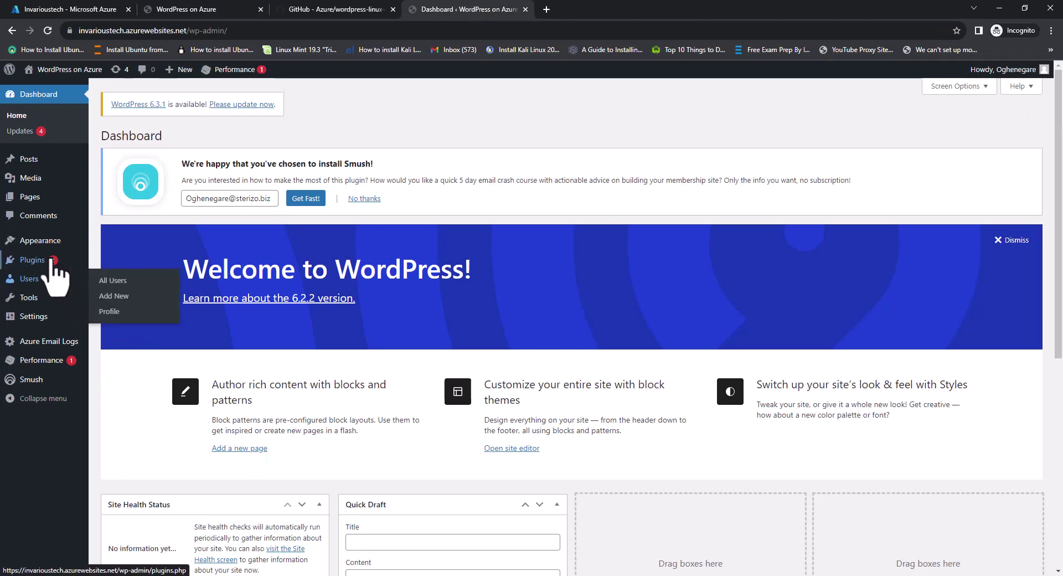
left_click(117, 245)
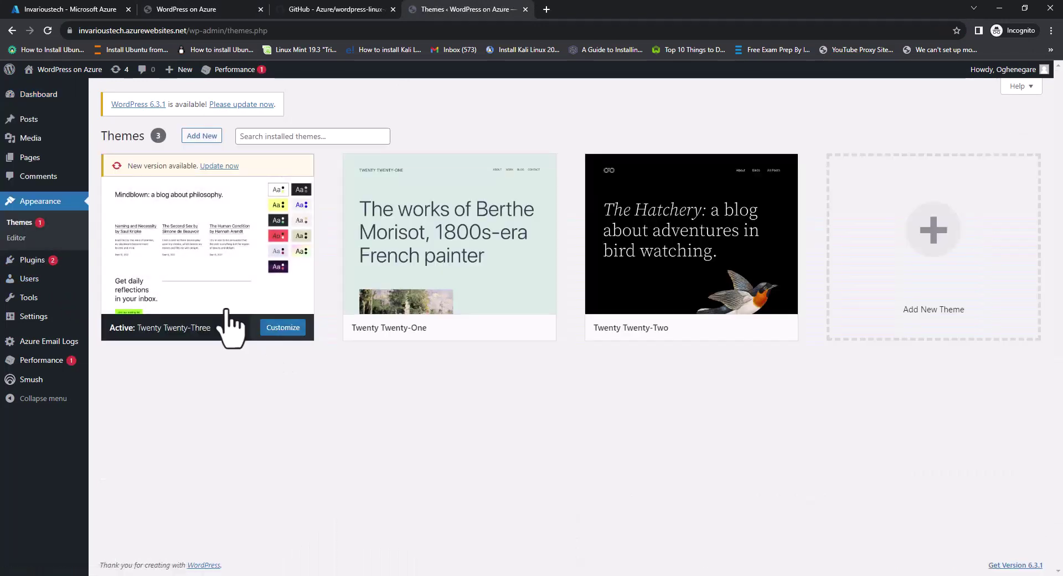
mouse_move(214, 327)
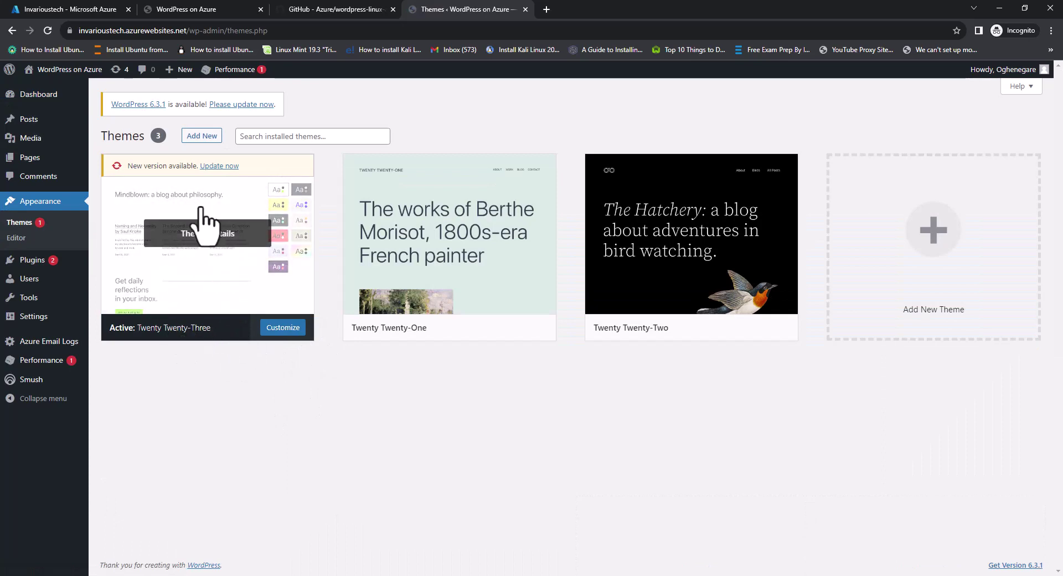
left_click(215, 8)
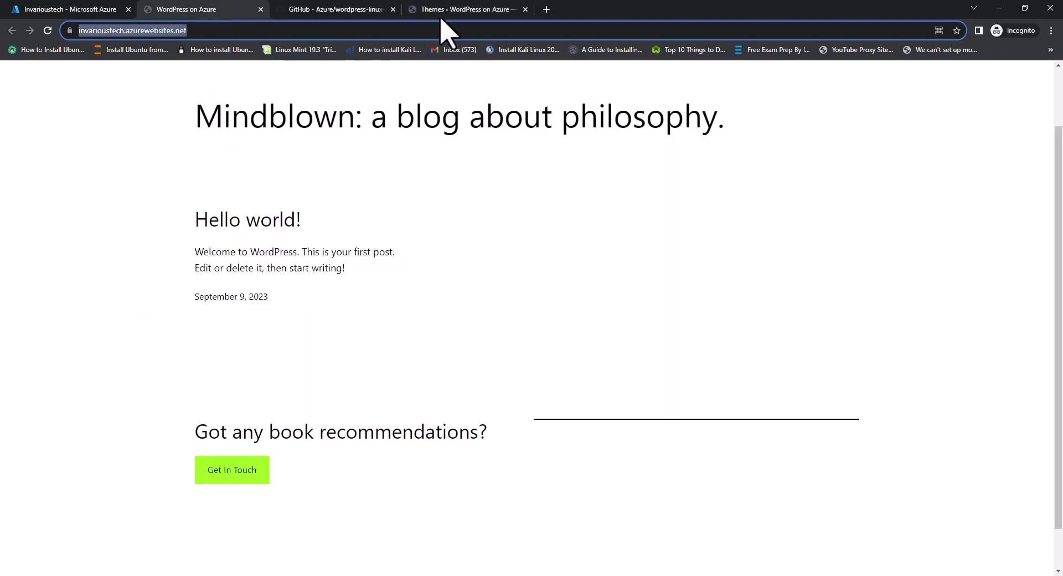
left_click(463, 10)
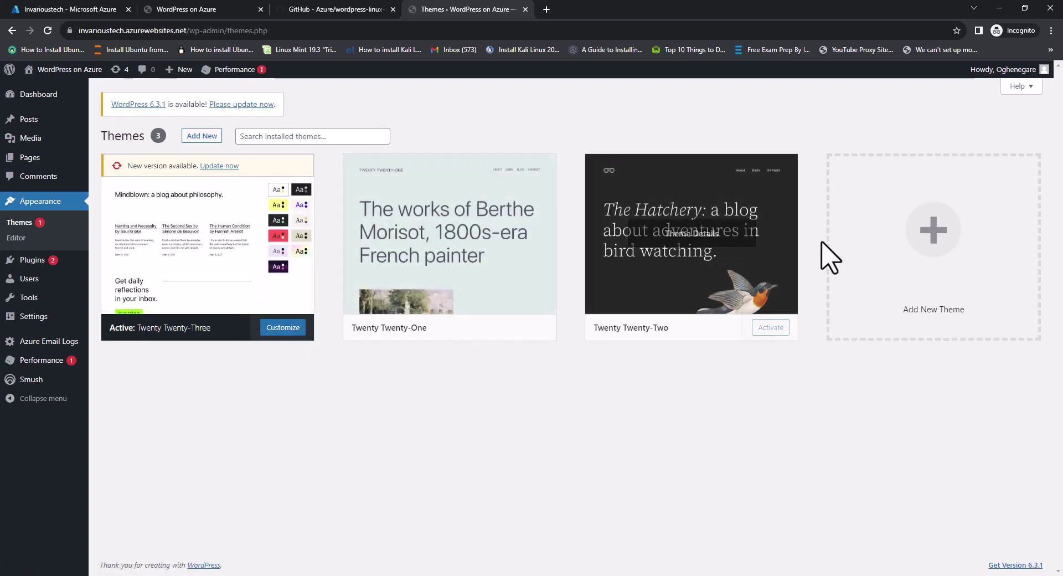
Step: Open the Add Themes page and look through the popular themes available for the site
left_click(941, 235)
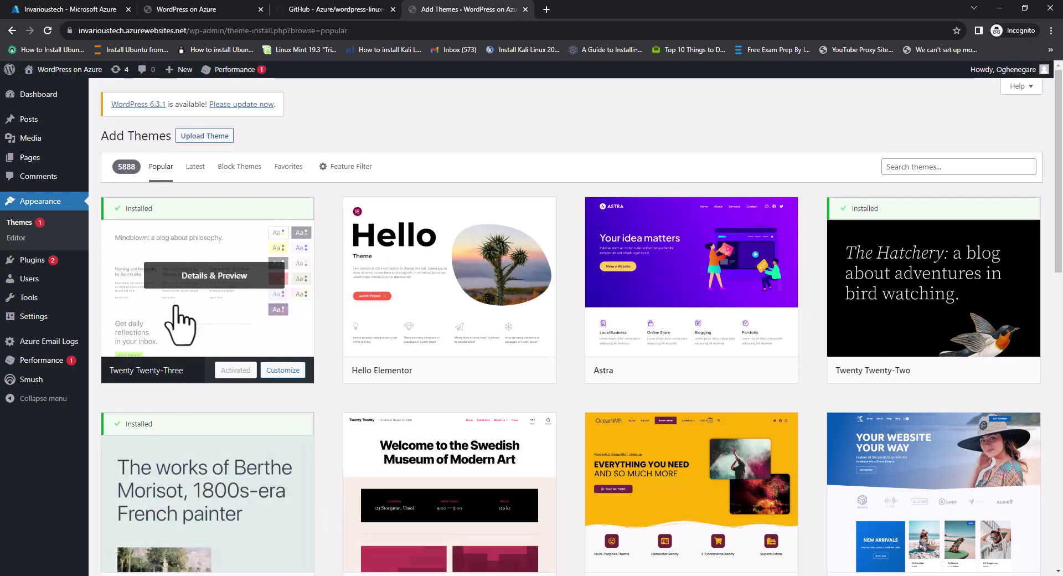
scroll(416, 376, "down", 6)
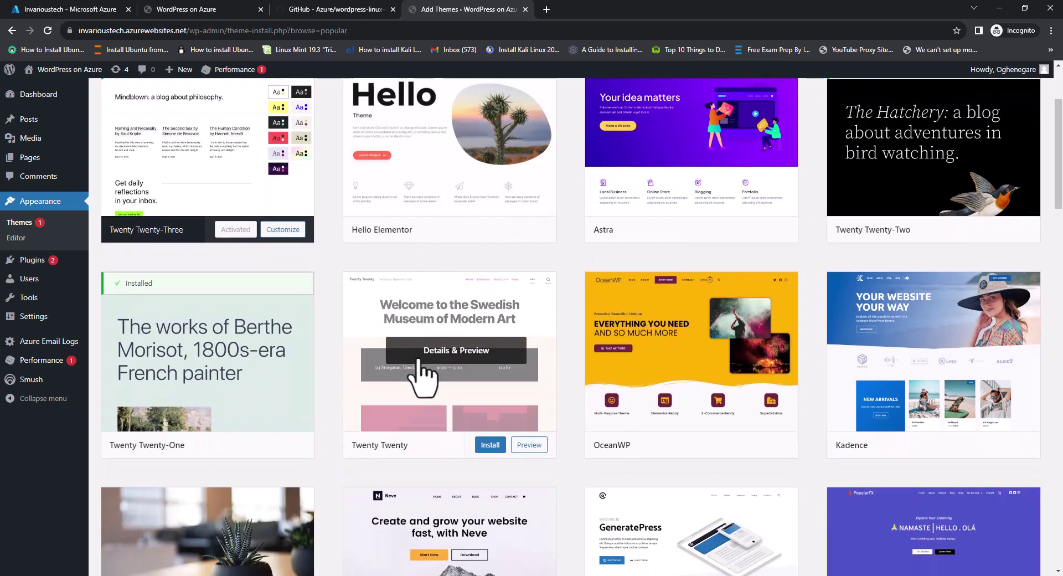
scroll(420, 378, "down", 8)
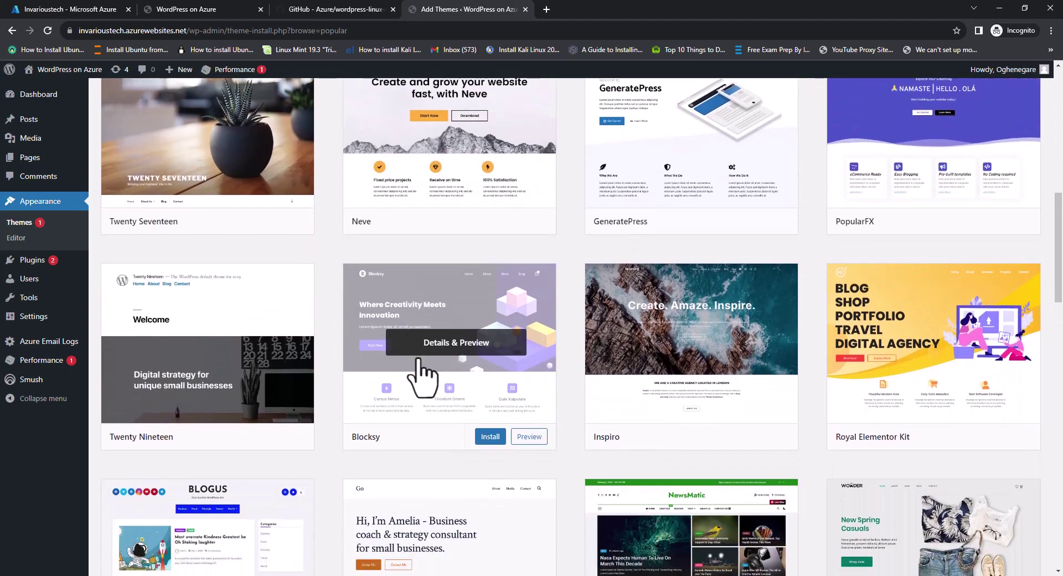
scroll(420, 370, "down", 6)
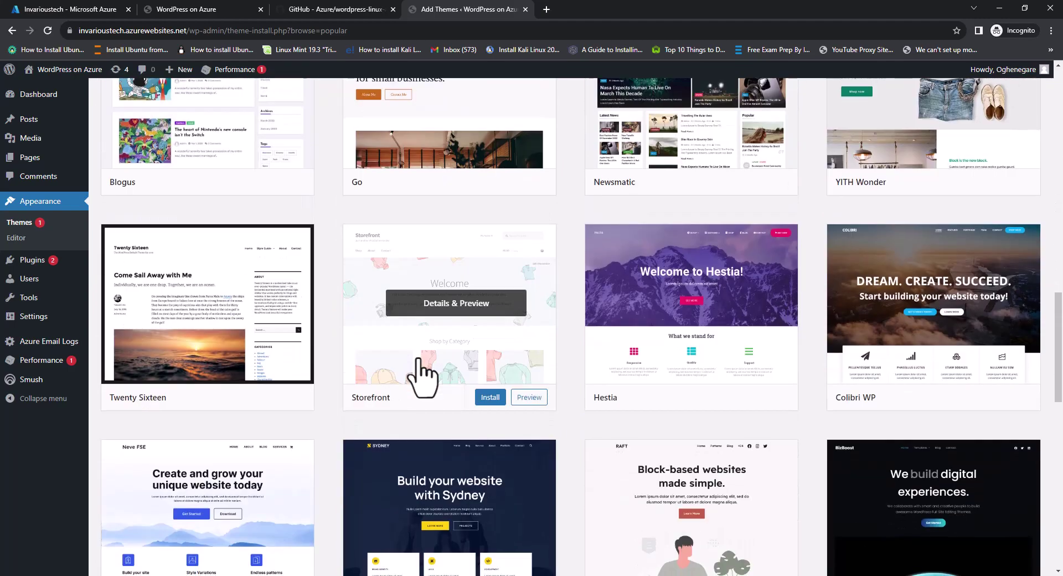
scroll(420, 377, "down", 6)
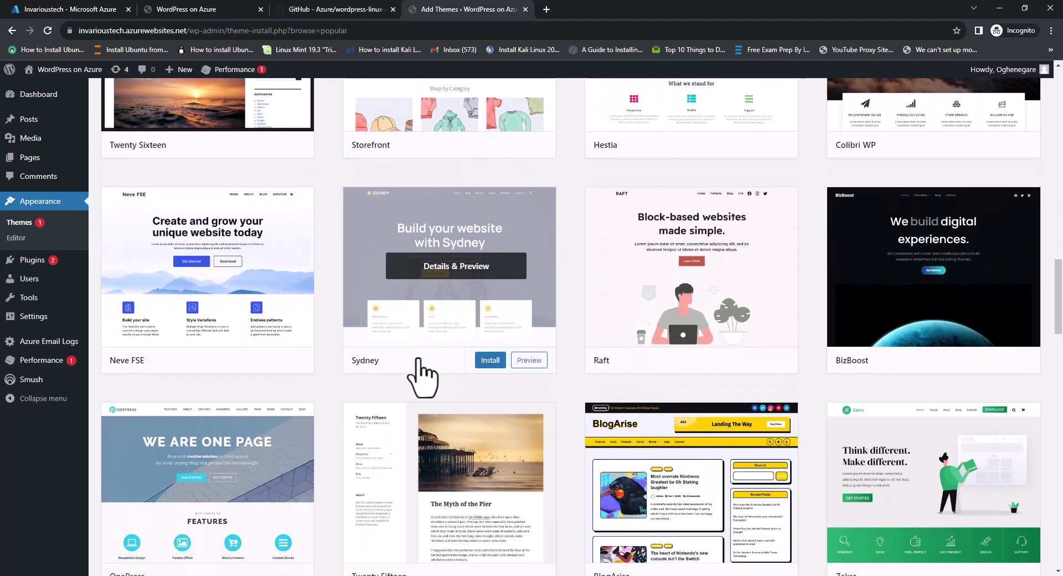
scroll(423, 377, "down", 7)
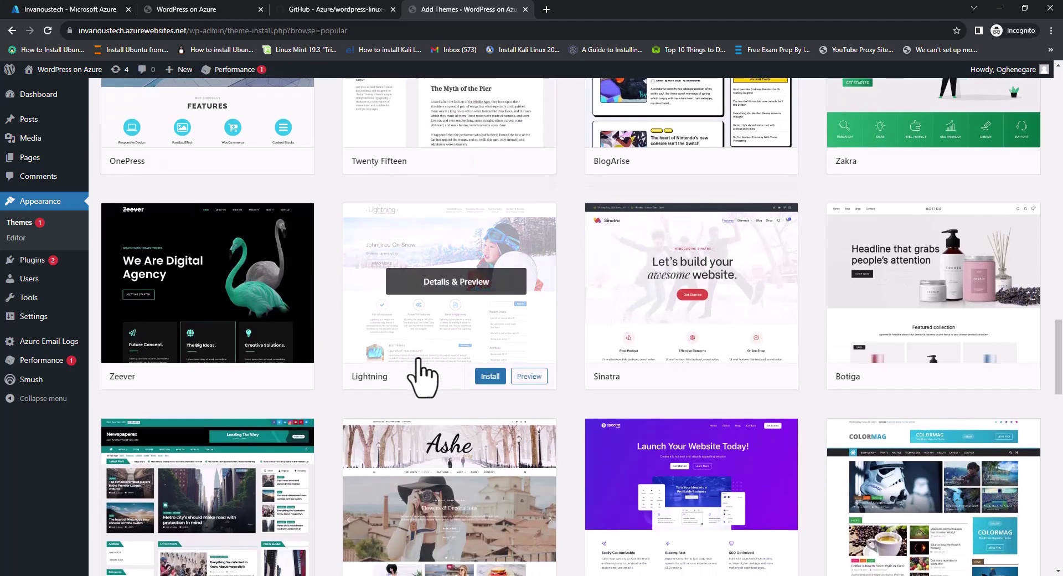
scroll(422, 378, "down", 3)
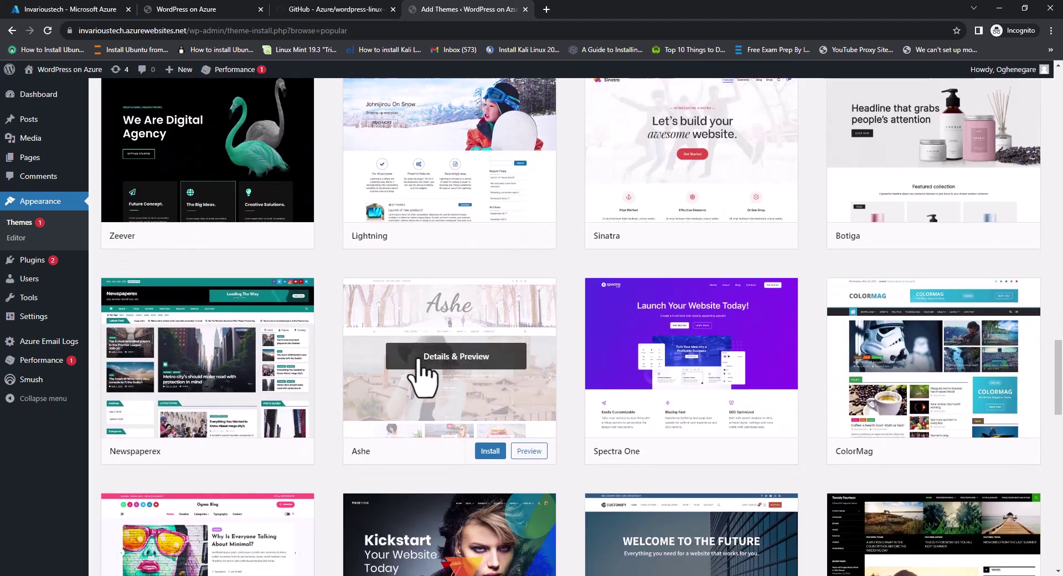
scroll(422, 374, "down", 3)
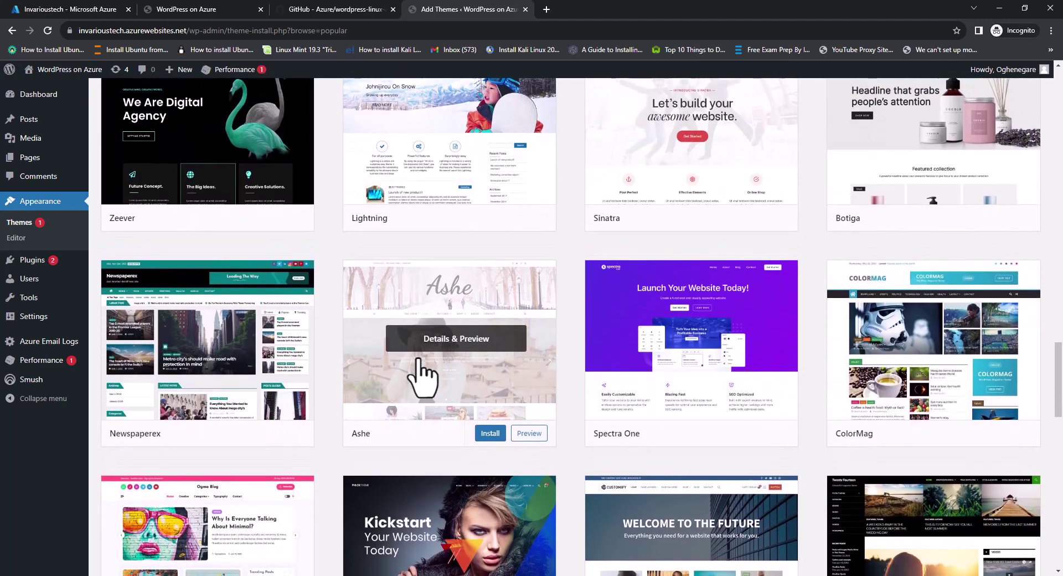
scroll(421, 373, "down", 3)
scroll(422, 374, "up", 8)
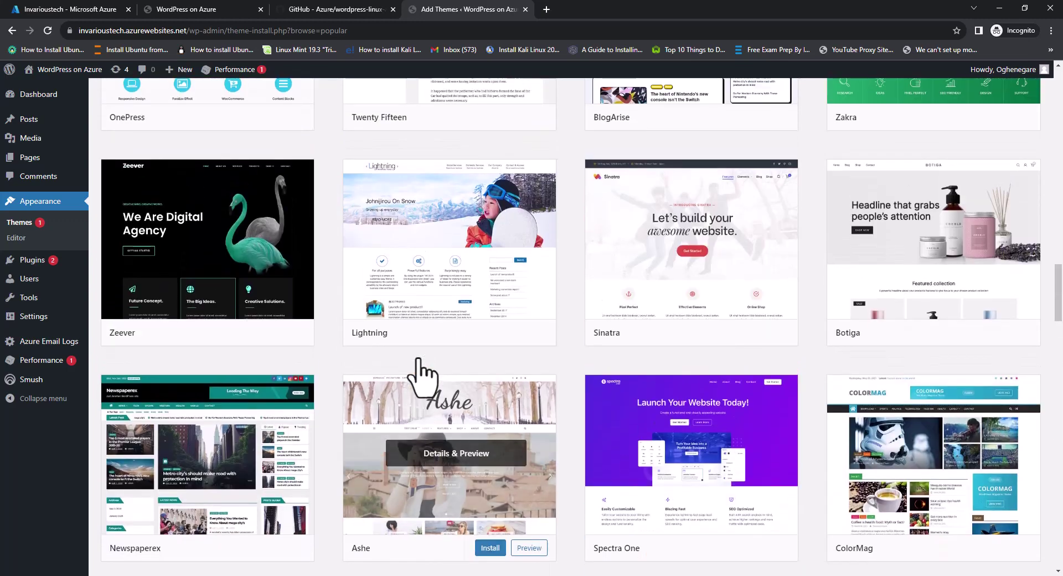
Step: Preview the Zeever theme, start its installation, and return to the popular themes list
left_click(219, 256)
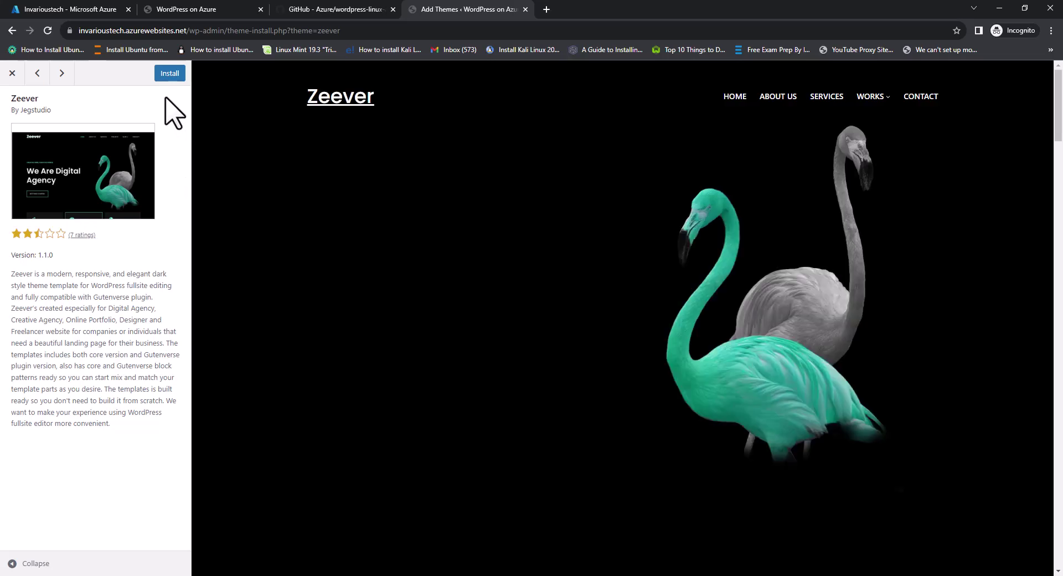
left_click(168, 75)
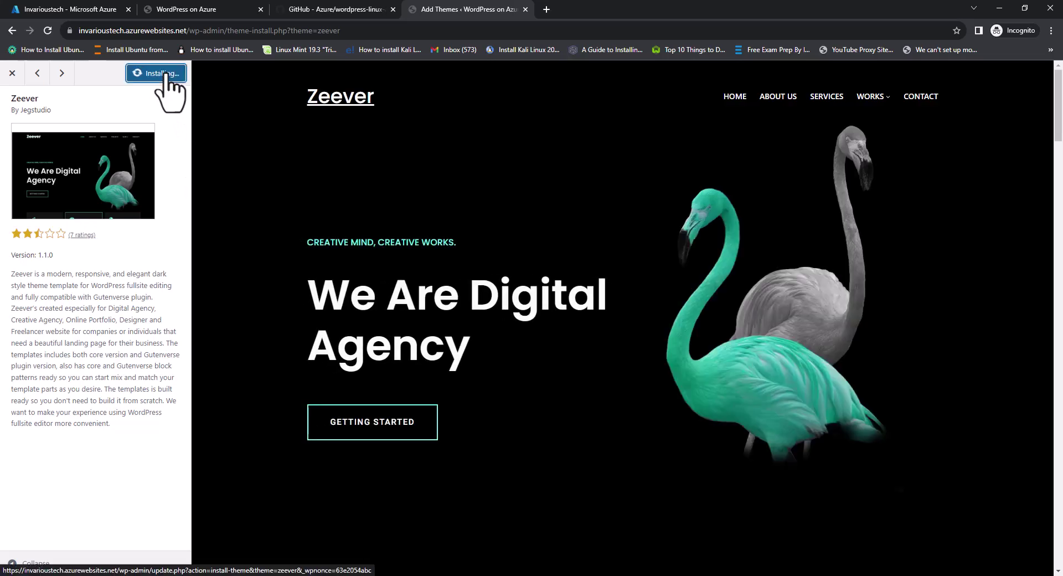
left_click(34, 71)
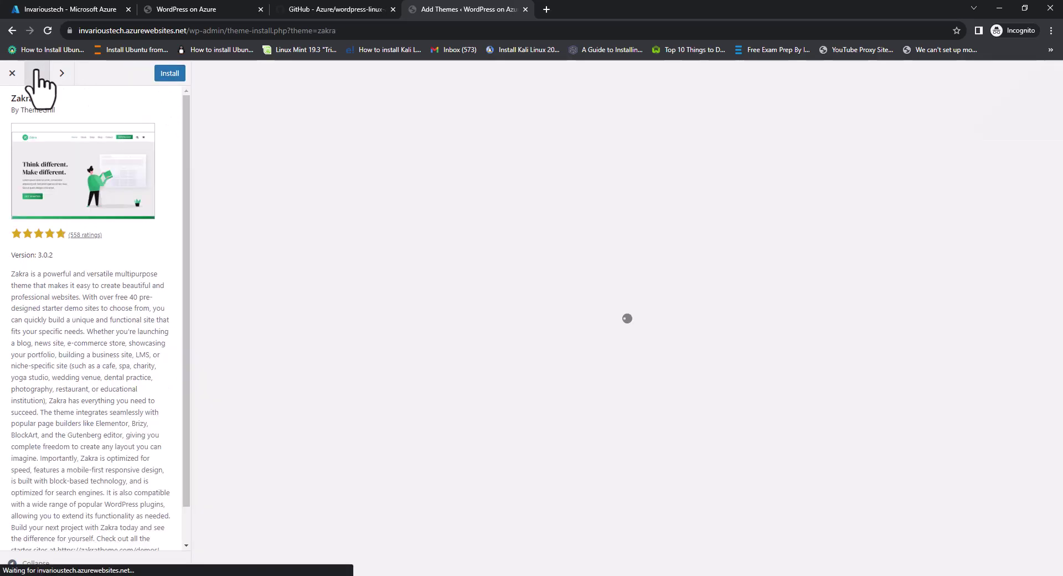
left_click(34, 71)
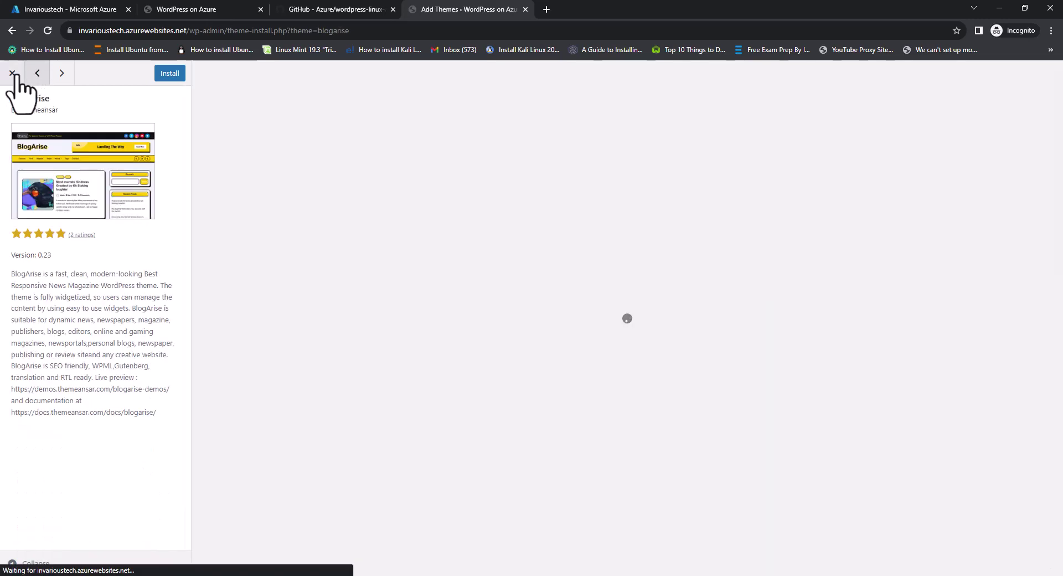
left_click(14, 77)
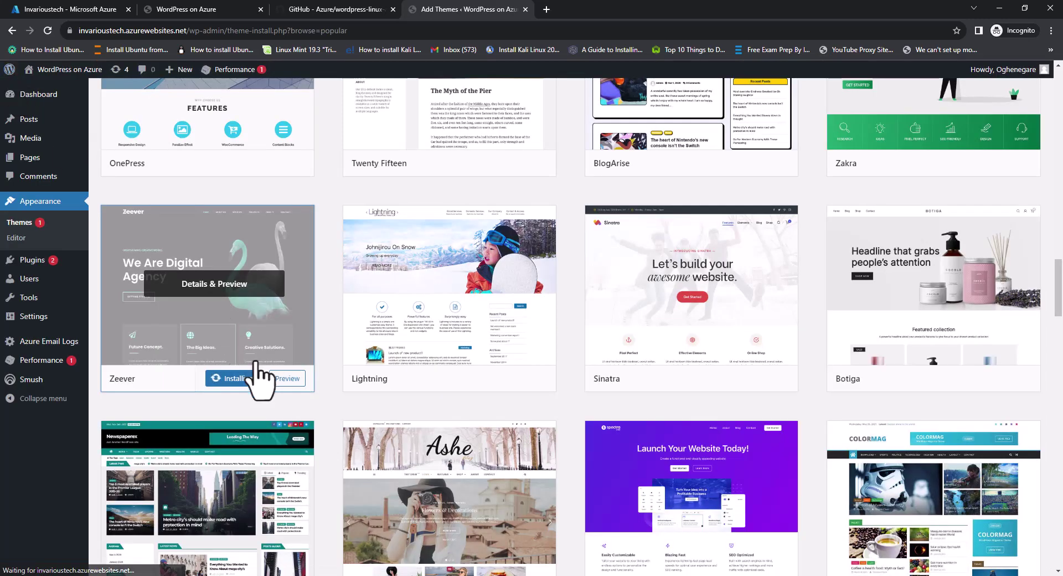
Step: Find the FlexiVerse theme in the popular themes list and start its installation
scroll(557, 445, "down", 5)
scroll(564, 443, "down", 6)
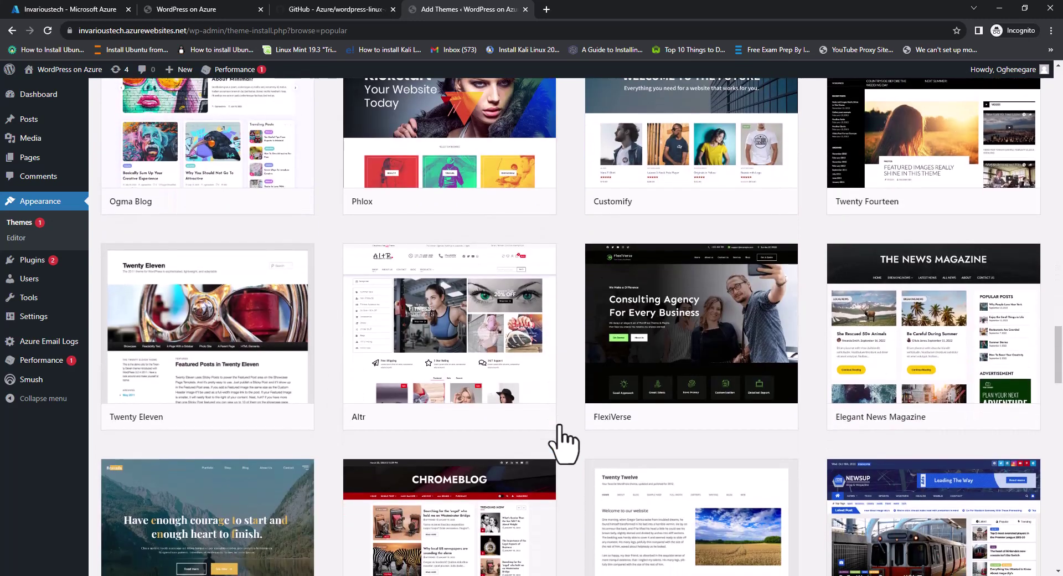
scroll(562, 427, "down", 1)
mouse_move(616, 370)
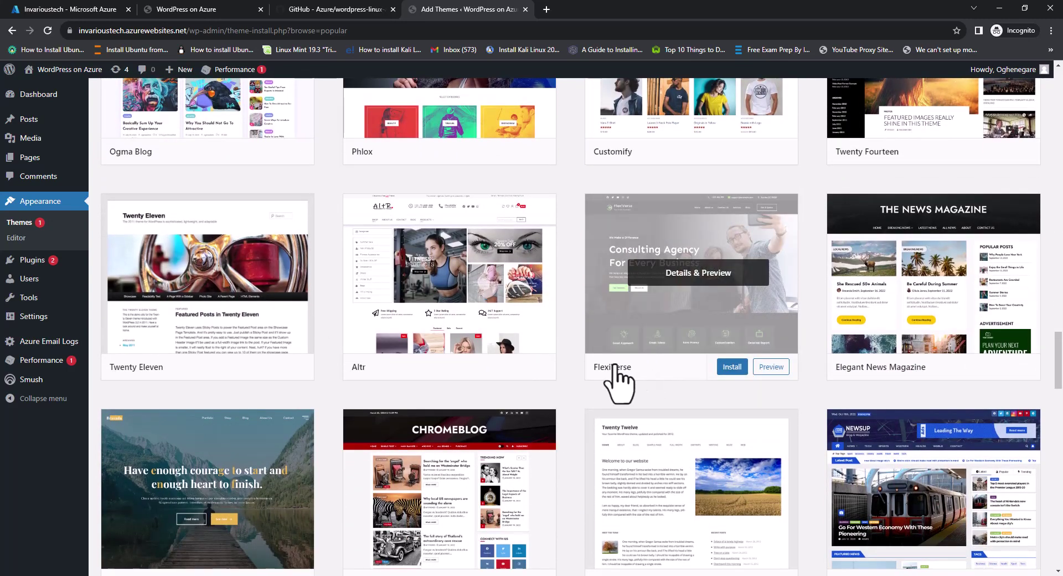
left_click(731, 369)
Step: Start installing the Enwoo theme from further along the popular themes list
scroll(588, 388, "down", 1)
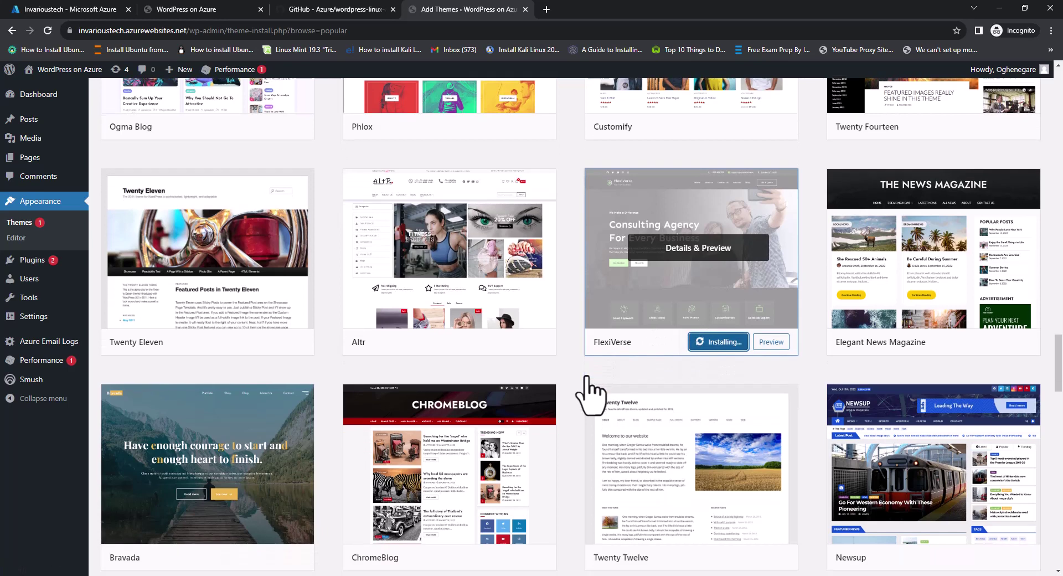
scroll(590, 394, "down", 4)
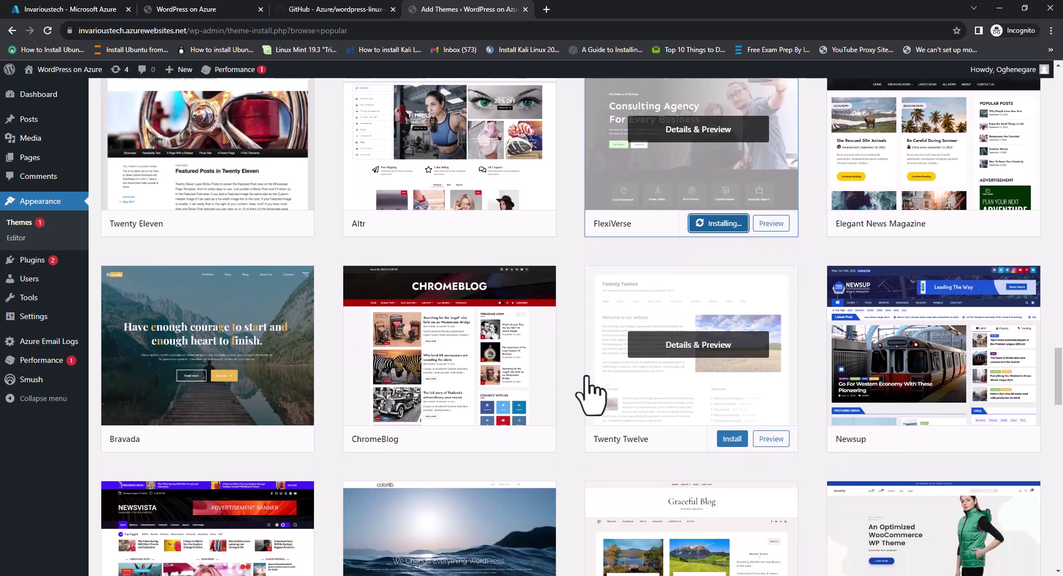
scroll(590, 394, "down", 4)
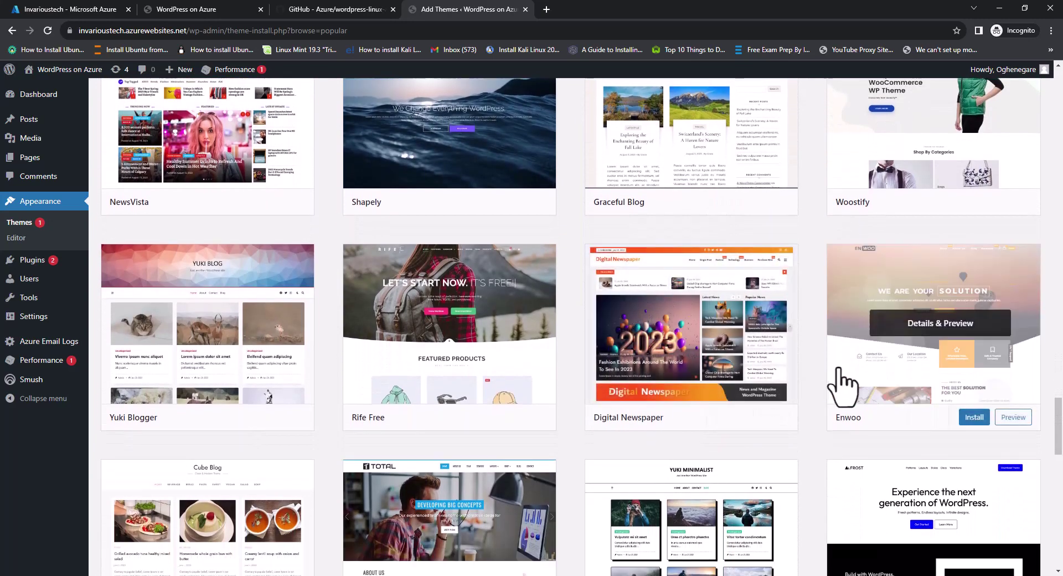
left_click(973, 418)
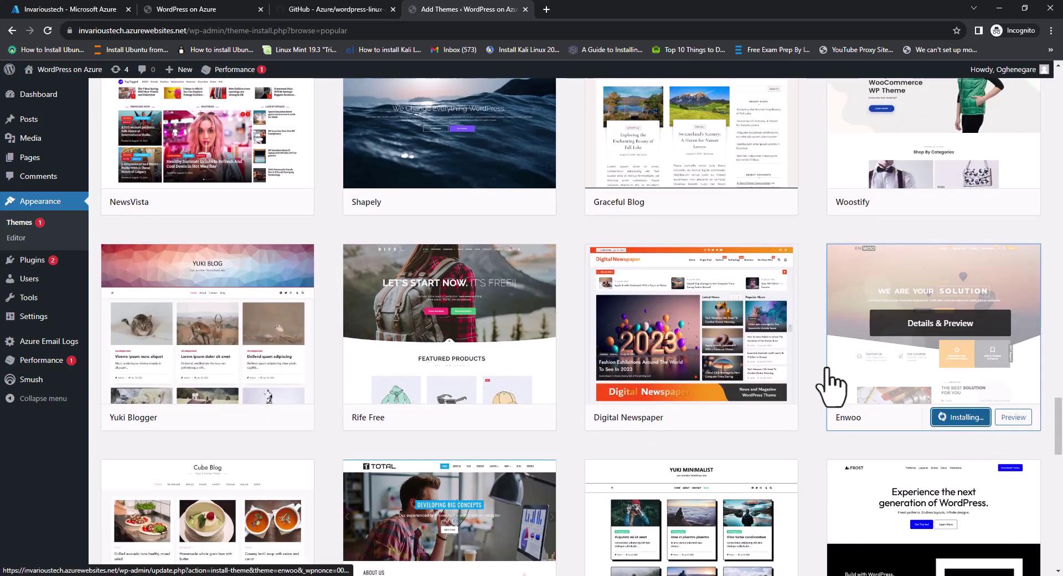
Step: Activate the installed FlexiVerse theme from the popular themes list
scroll(719, 304, "up", 9)
scroll(719, 304, "up", 3)
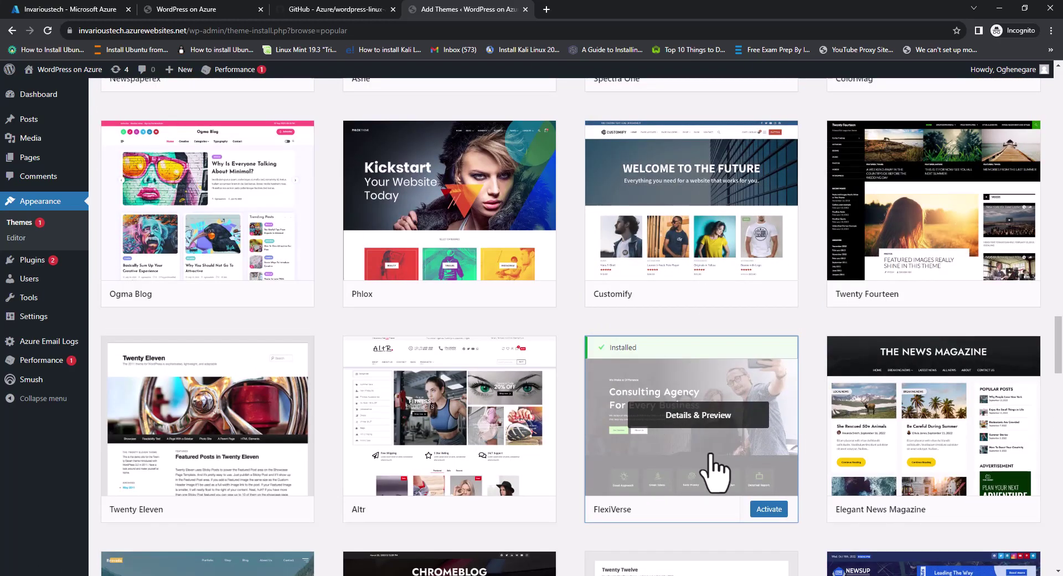
left_click(768, 509)
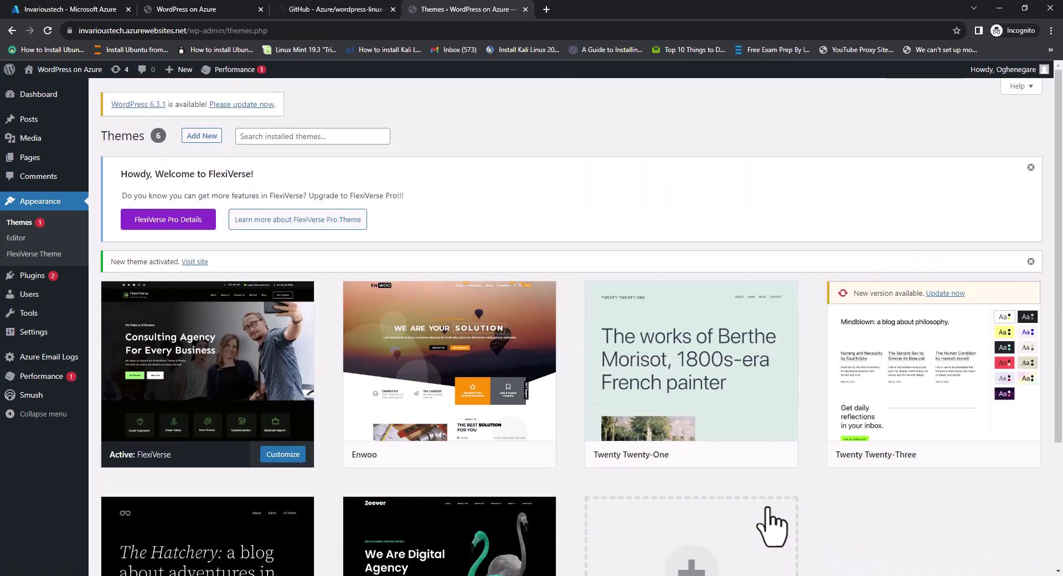
mouse_move(190, 334)
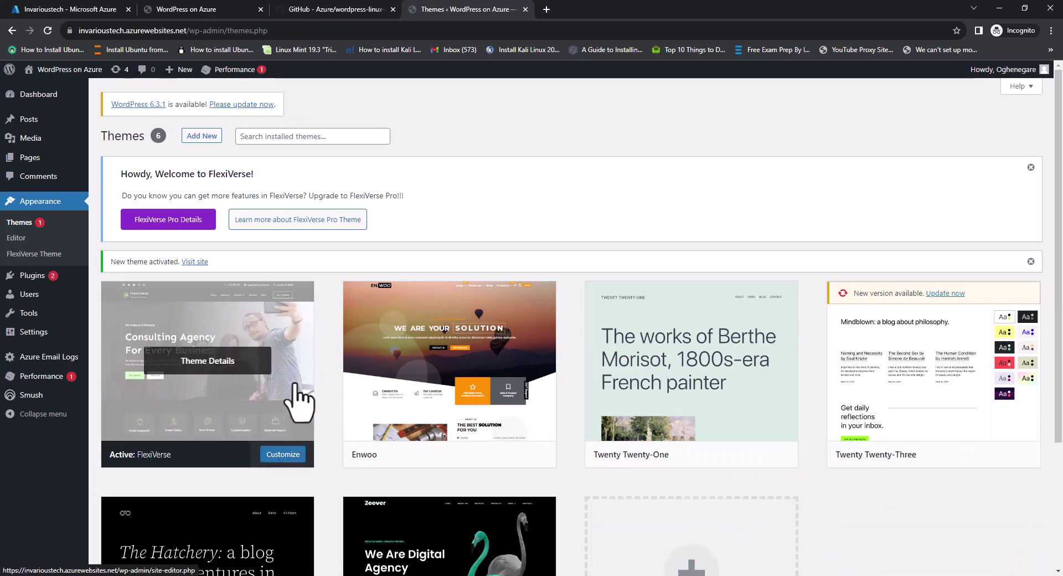
Step: Reload the live site's home page and look through it with the FlexiVerse theme applied
left_click(208, 10)
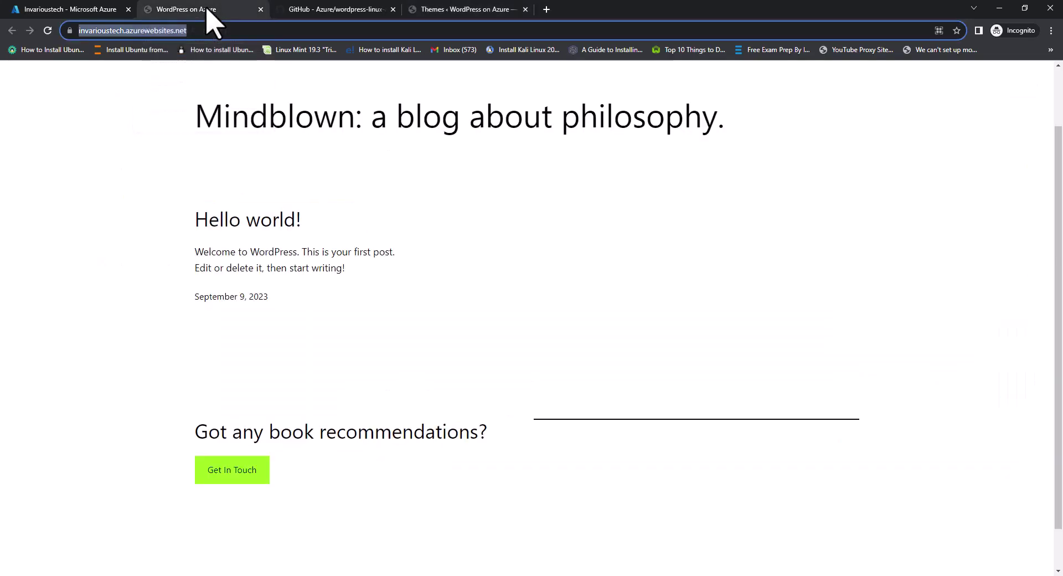
left_click(48, 31)
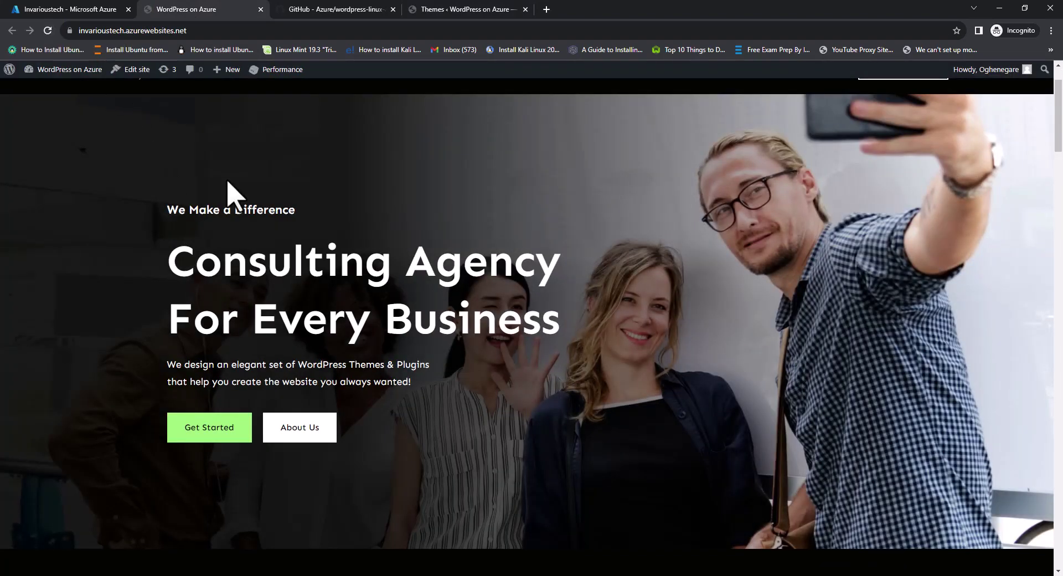
scroll(407, 361, "down", 4)
scroll(413, 365, "down", 9)
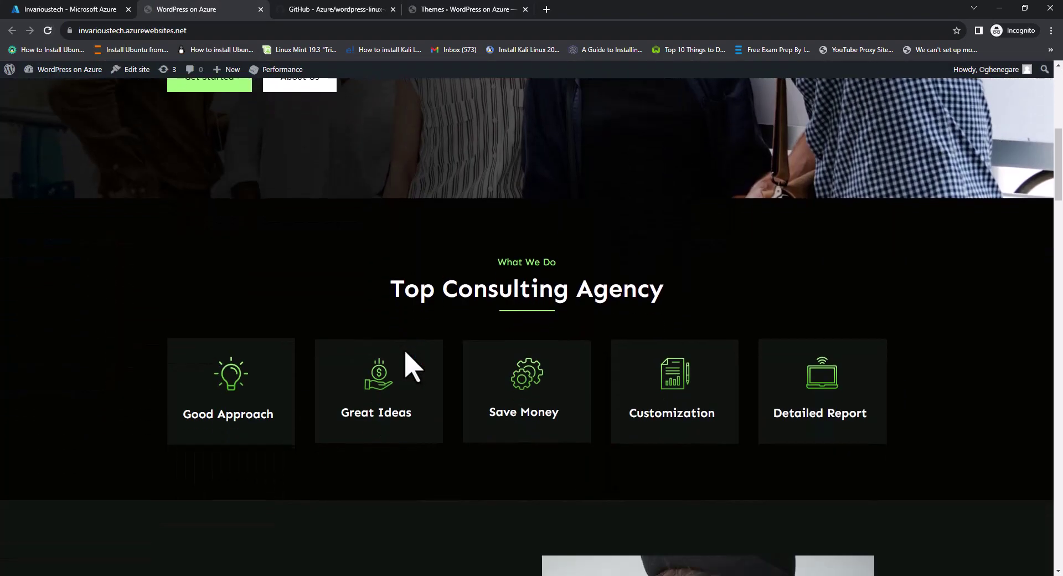
scroll(405, 353, "up", 13)
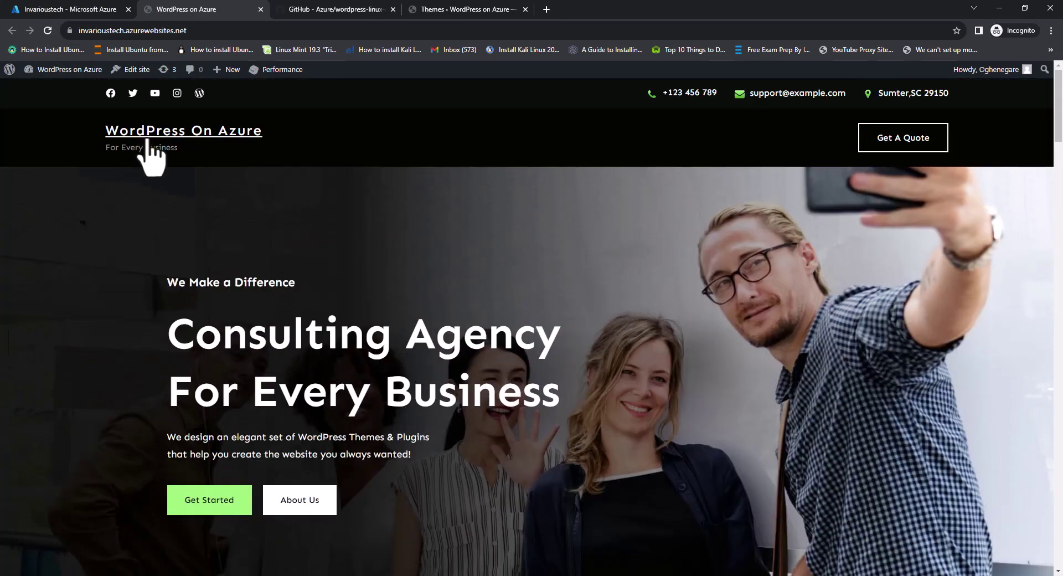
Step: Start customizing the active FlexiVerse theme, dismiss the welcome guide, and open the Header template part for editing
left_click(468, 7)
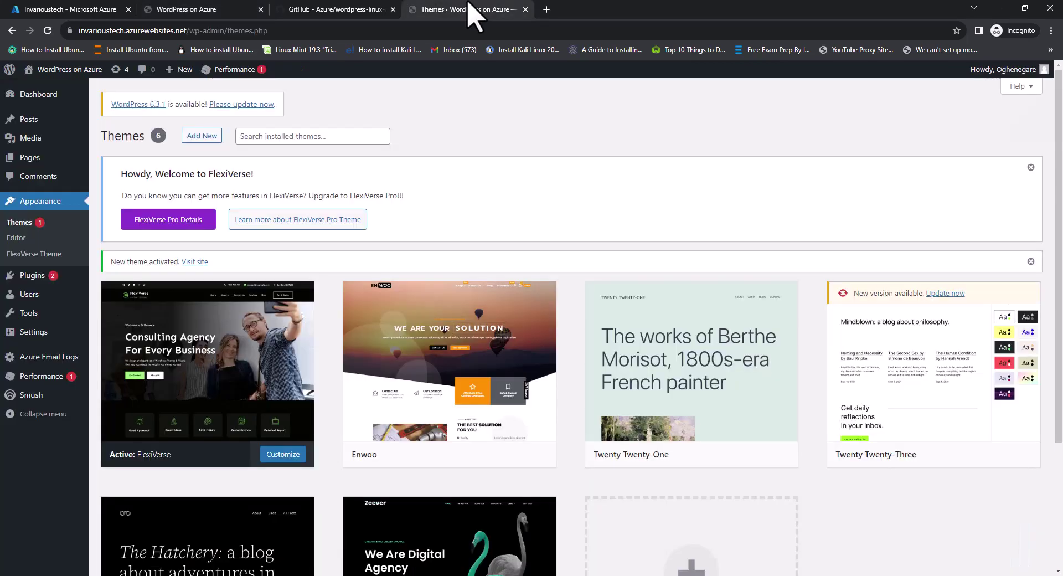
left_click(282, 454)
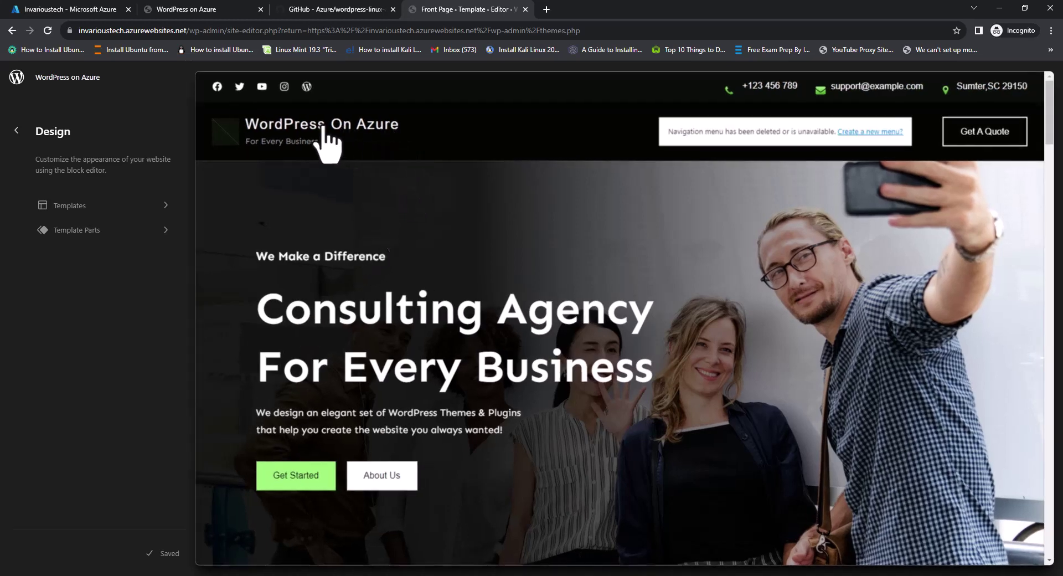
left_click(299, 133)
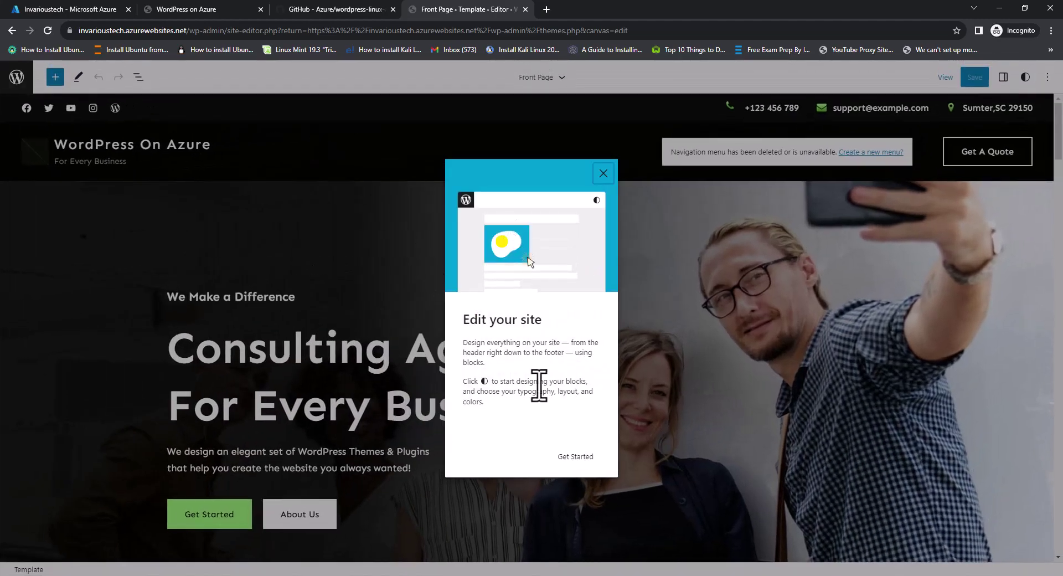
left_click(576, 458)
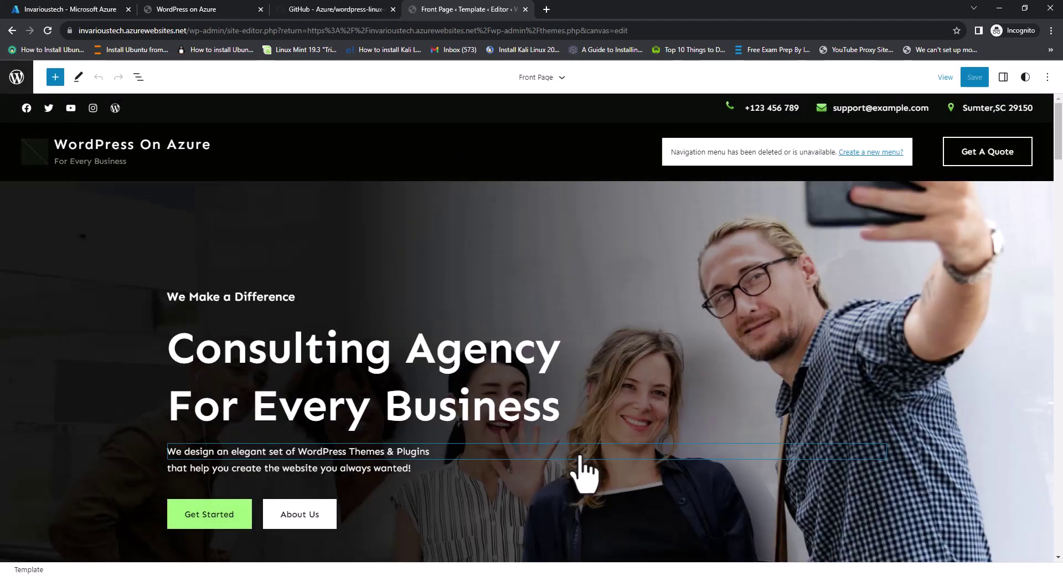
left_click(116, 158)
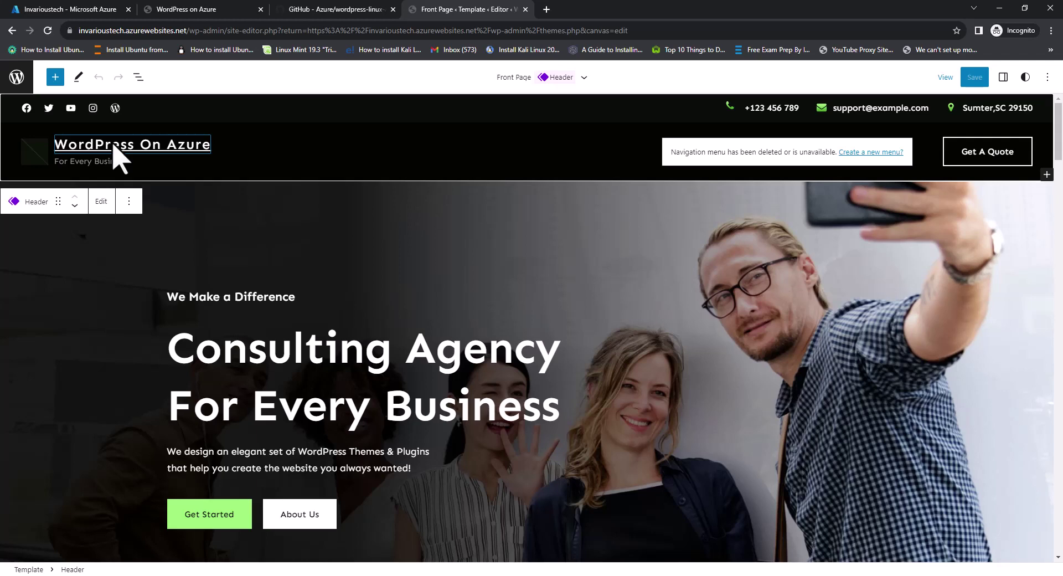
left_click(101, 201)
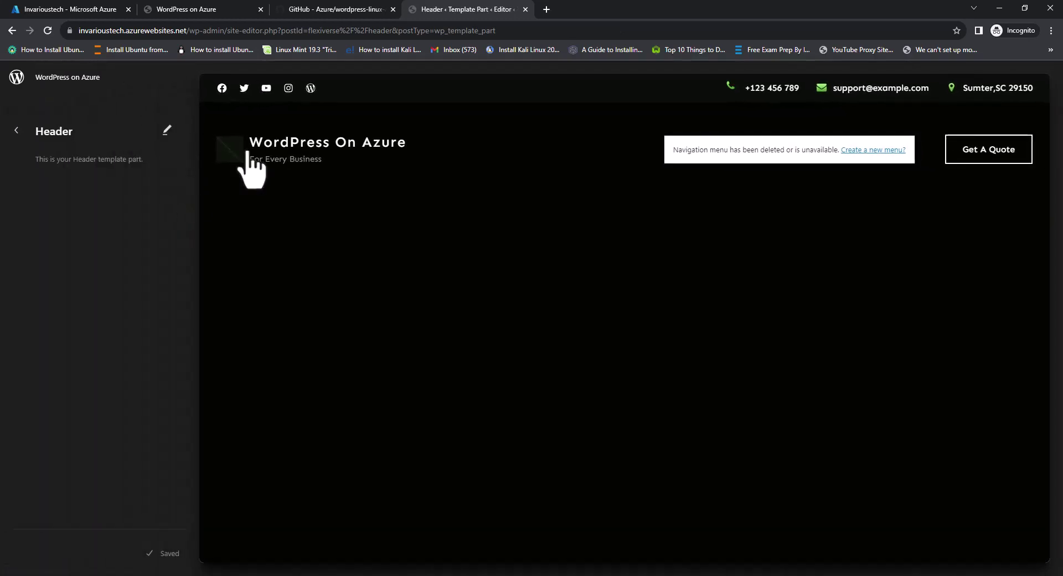
left_click(410, 157)
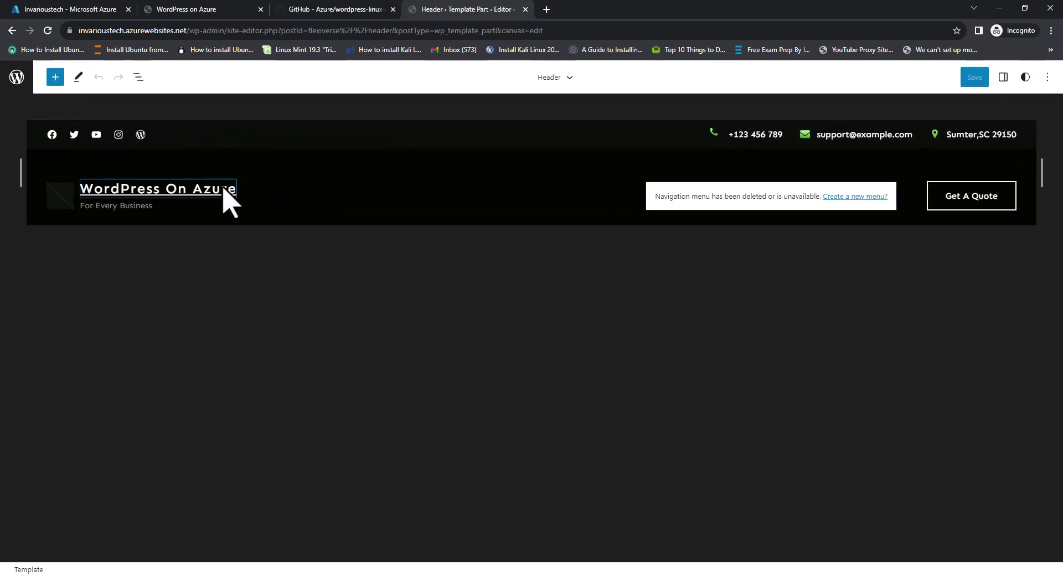
Step: Replace the site title in the header with "Invarious"
left_click(226, 188)
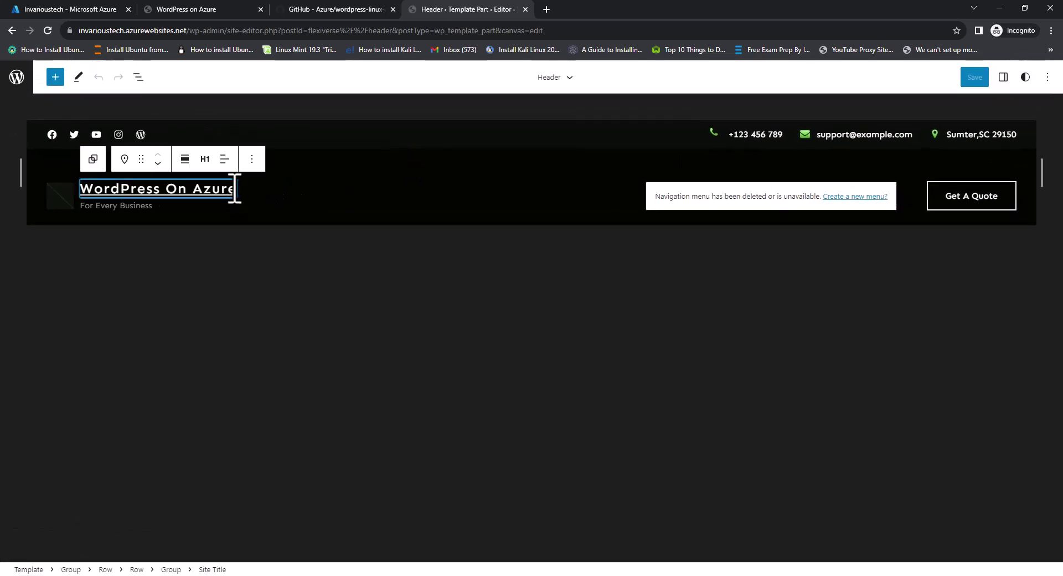
key("BackSpace")
key("BackSpace")
key("BackSpace")
key("BackSpace")
key("BackSpace")
key("BackSpace")
key("BackSpace")
key("BackSpace")
key("BackSpace")
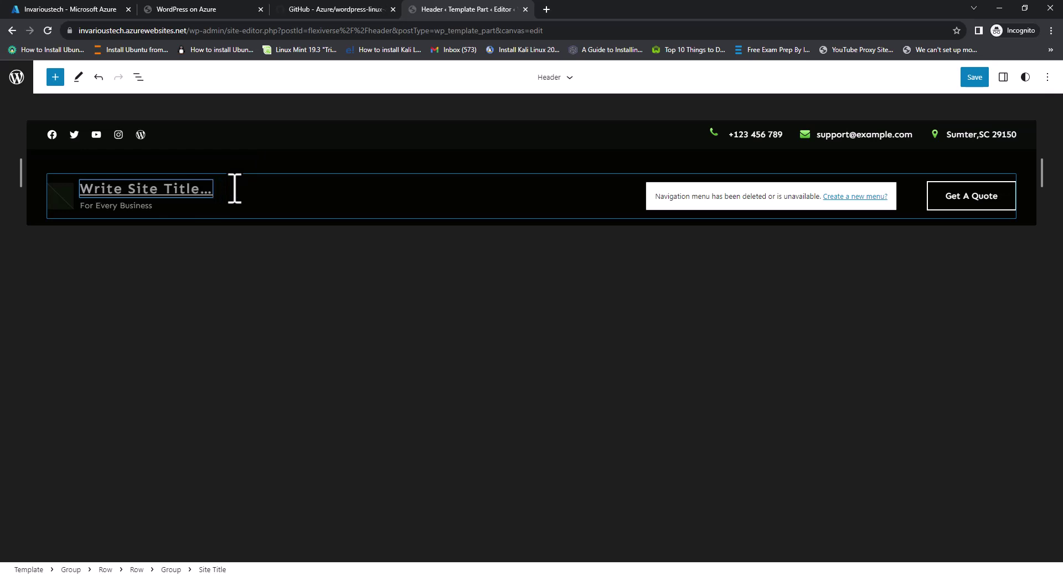
type("Invarious")
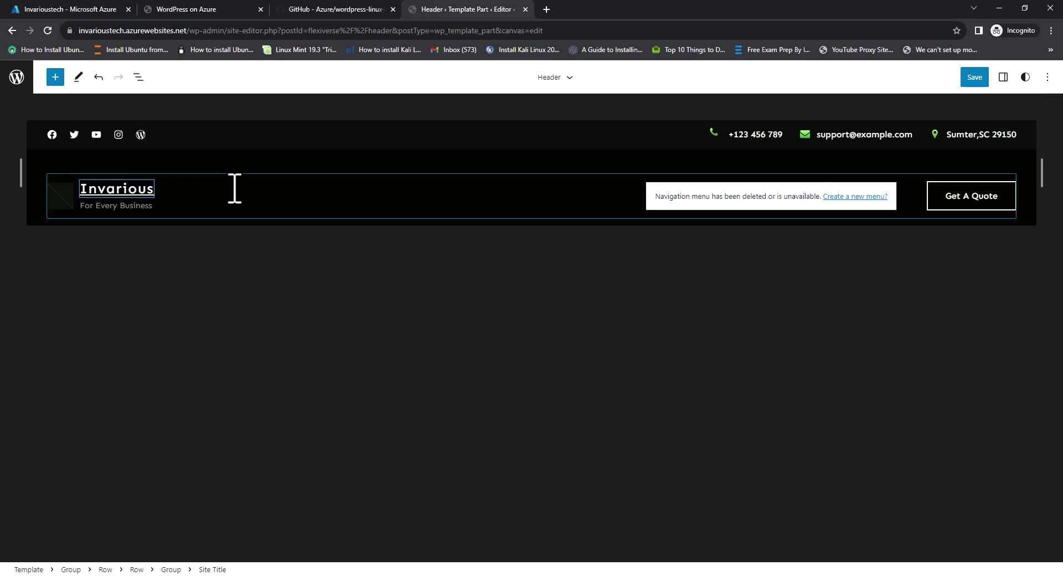
key("Return")
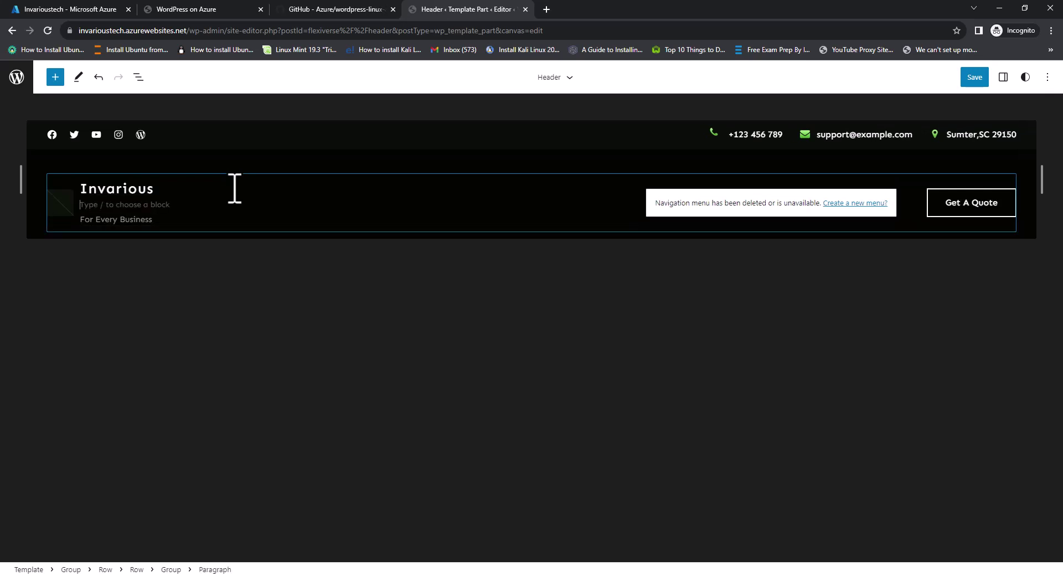
key("BackSpace")
Step: Change the header tagline to "When we commit, we deliver" and save the site title and header changes
left_click(149, 207)
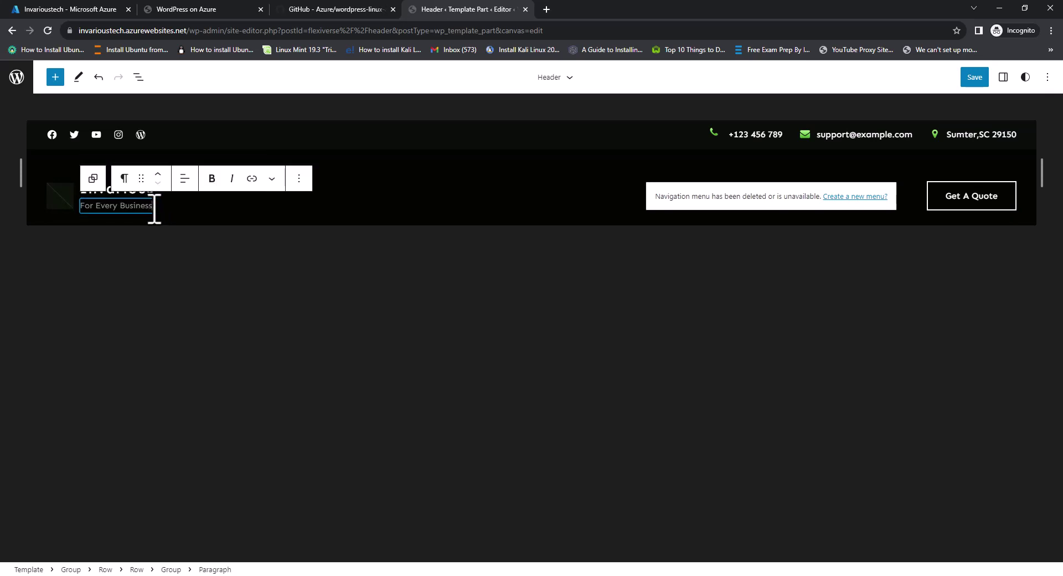
key("BackSpace")
key("BackSpace")
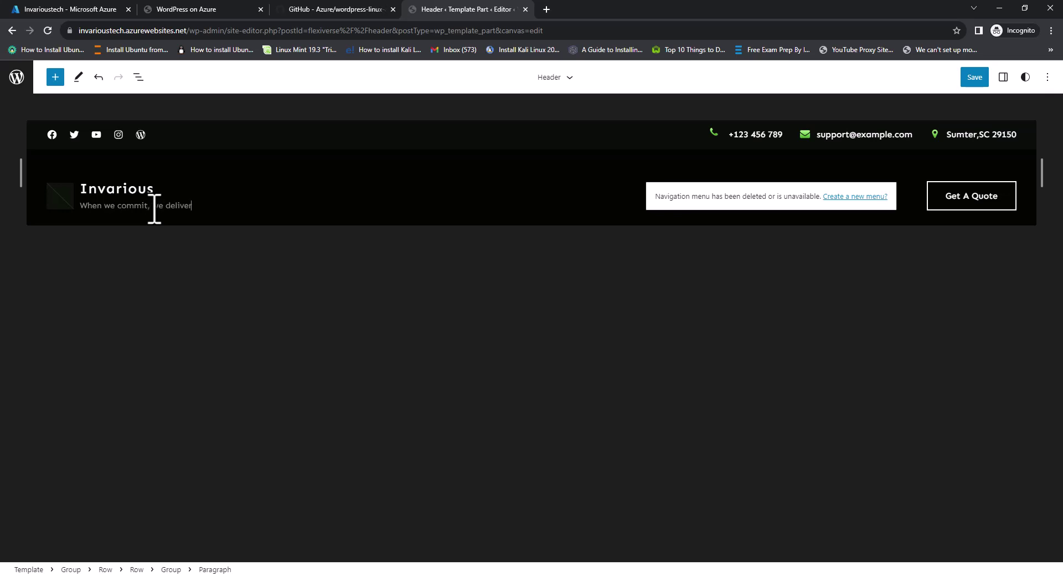
left_click(154, 209)
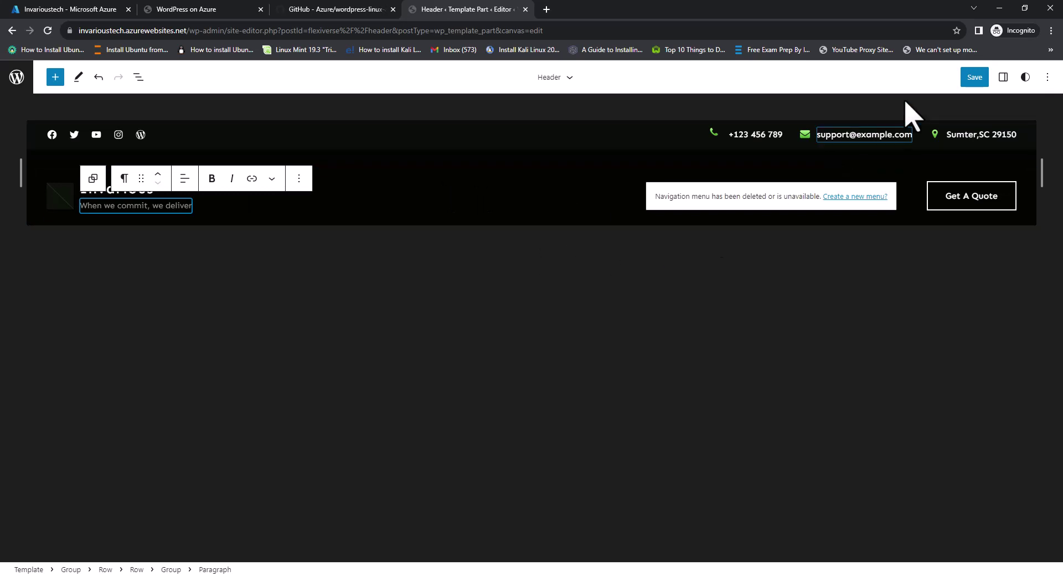
left_click(979, 77)
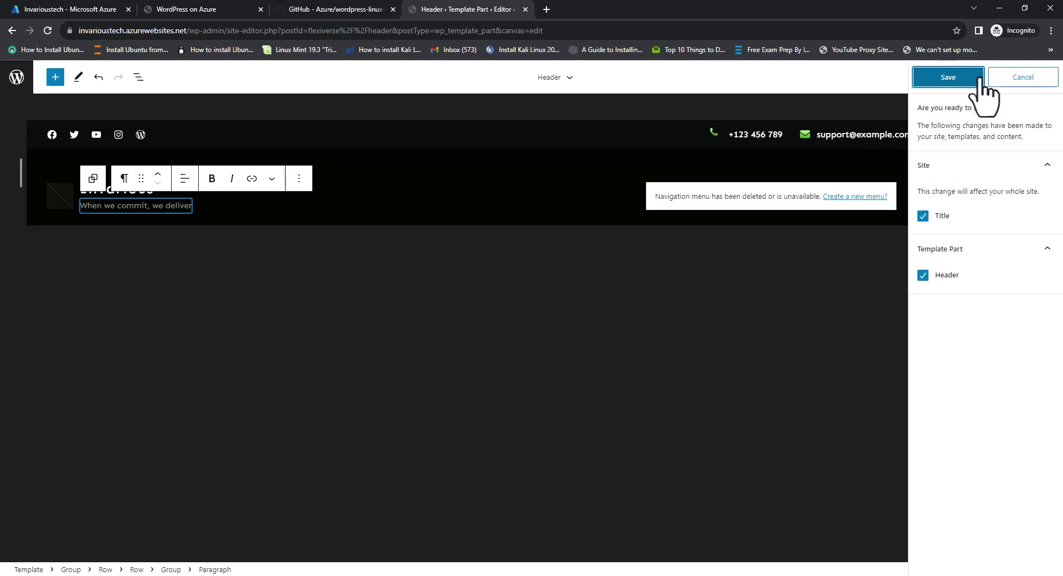
left_click(958, 78)
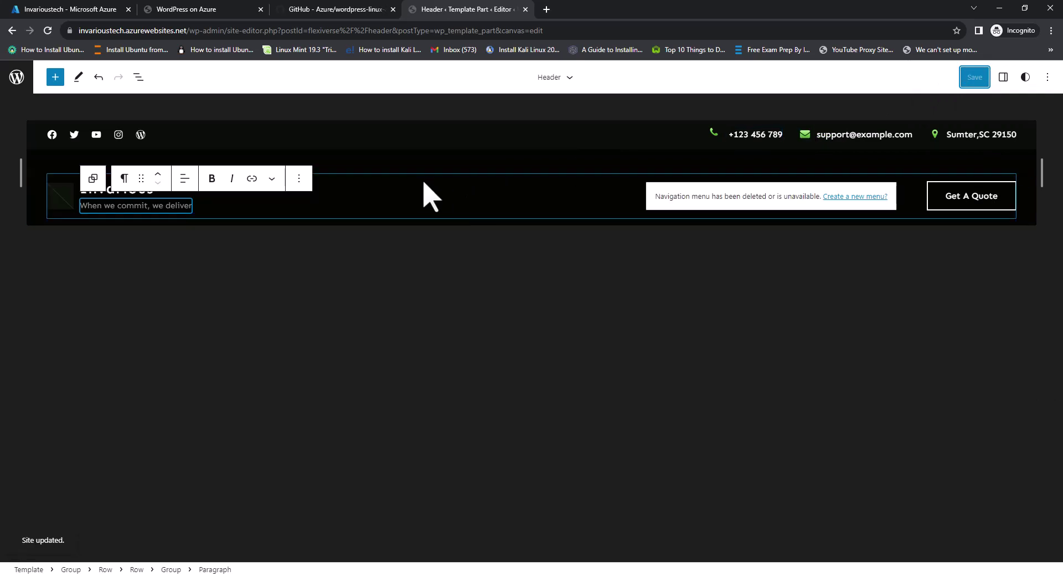
Step: Replace the placeholder phone number in the header's contact bar with the business phone number
left_click(757, 138)
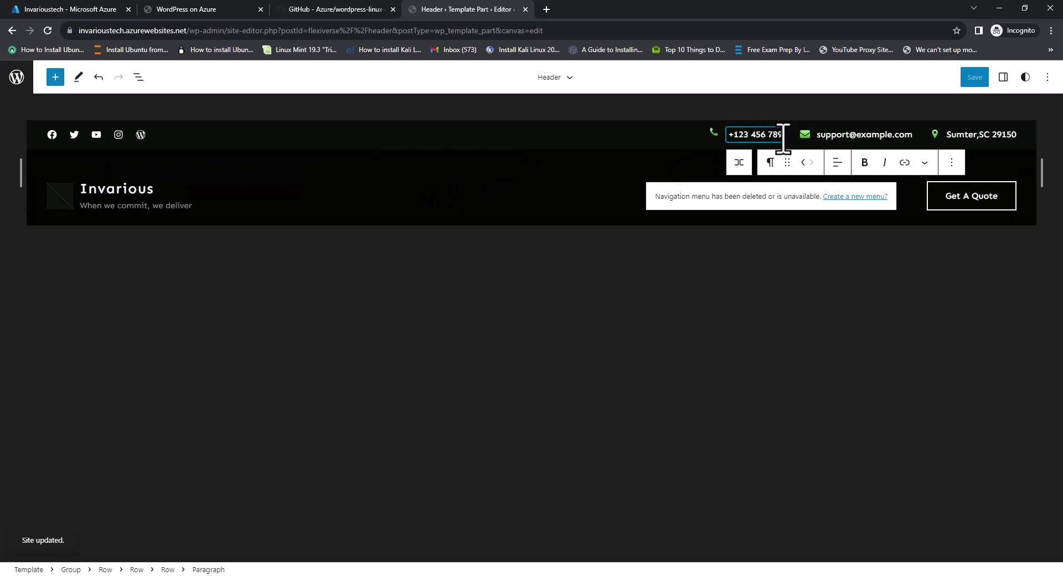
key("BackSpace")
key("BackSpace")
key("BackSpace")
key("BackSpace")
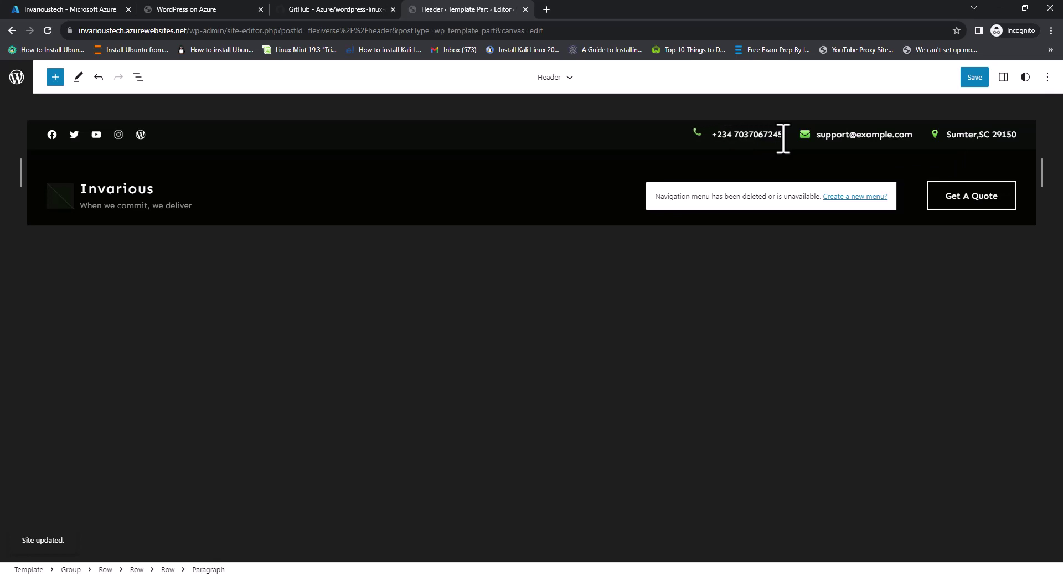
left_click_drag(783, 138, 889, 144)
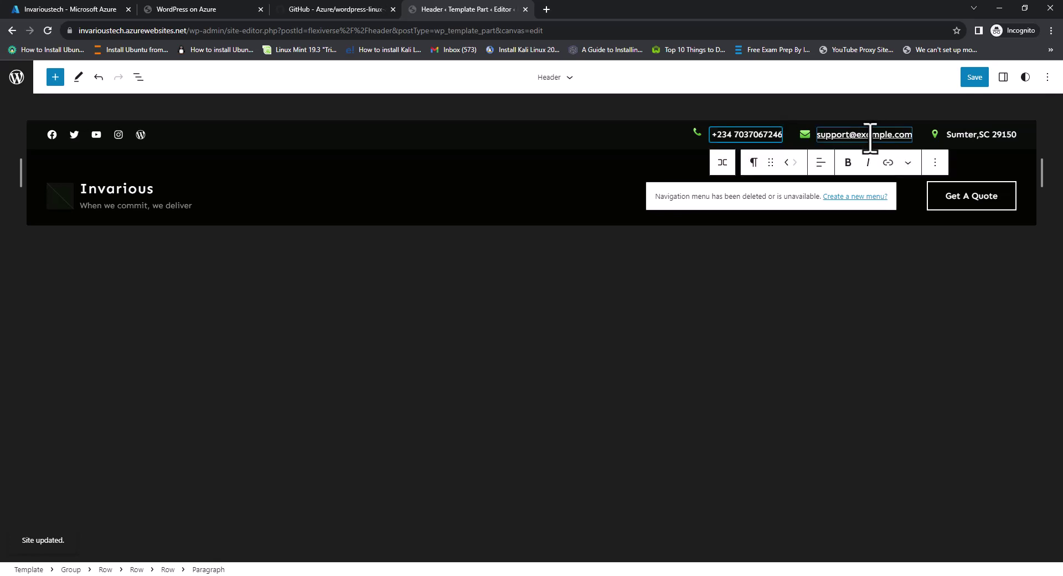
Step: Change the support e-mail address in the header's contact bar to use the company's own domain
left_click(873, 138)
left_click(914, 138)
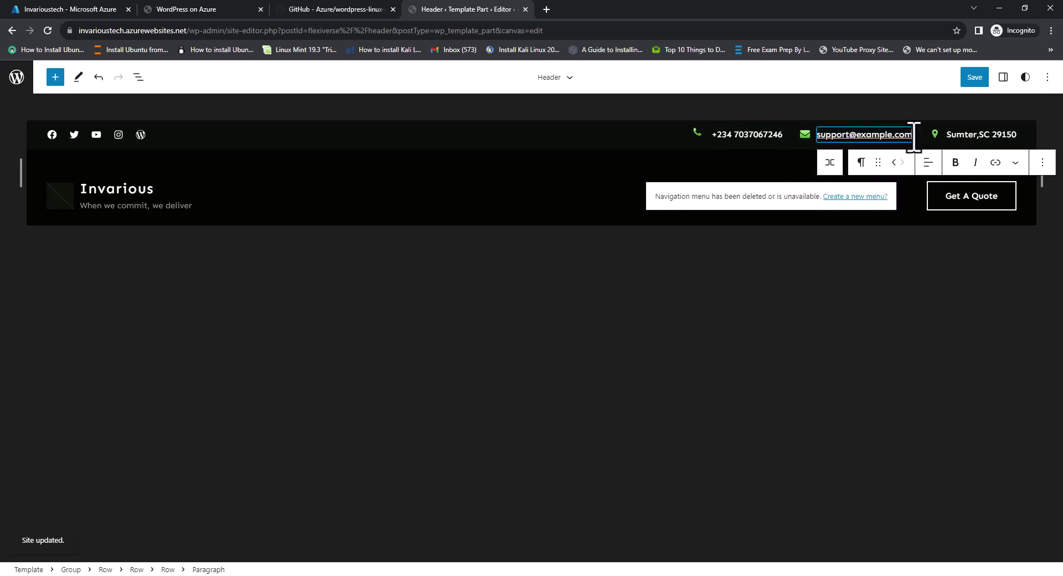
key("BackSpace")
key("BackSpace")
key("BackSpace")
key("BackSpace")
key("BackSpace")
key("BackSpace")
key("BackSpace")
key("BackSpace")
key("BackSpace")
key("BackSpace")
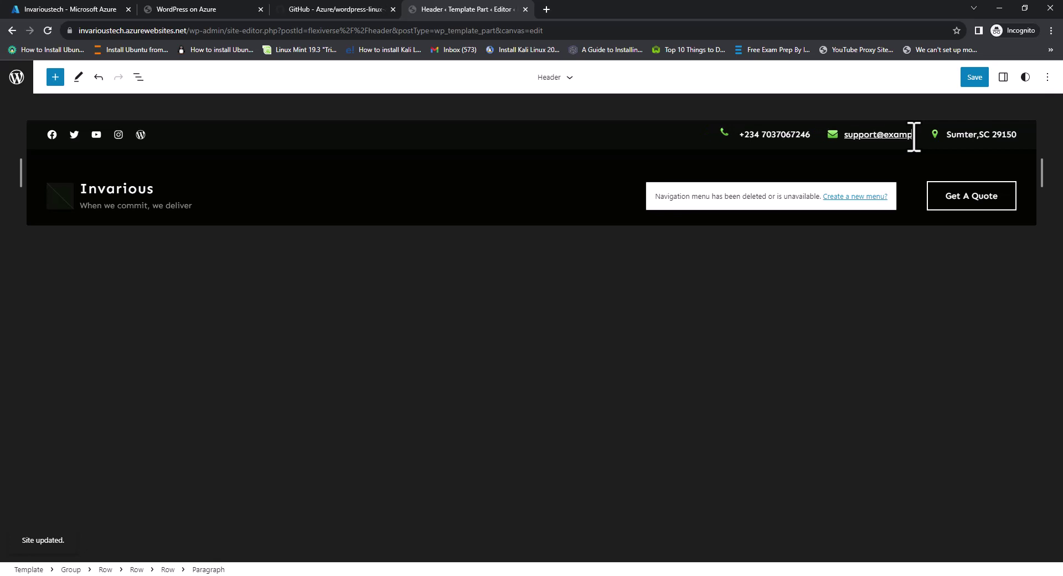
key("BackSpace")
type("invarious")
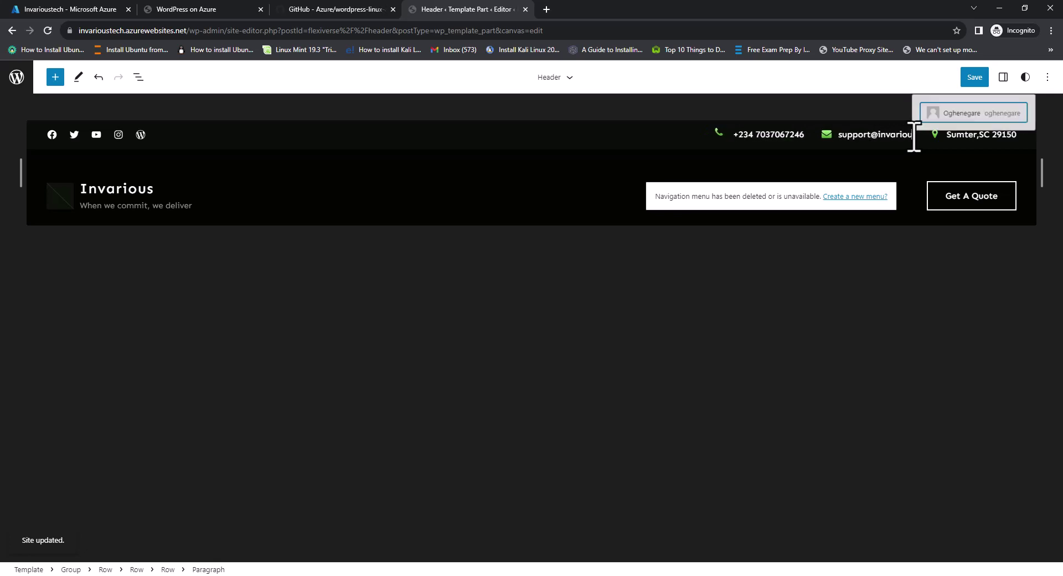
type(".org")
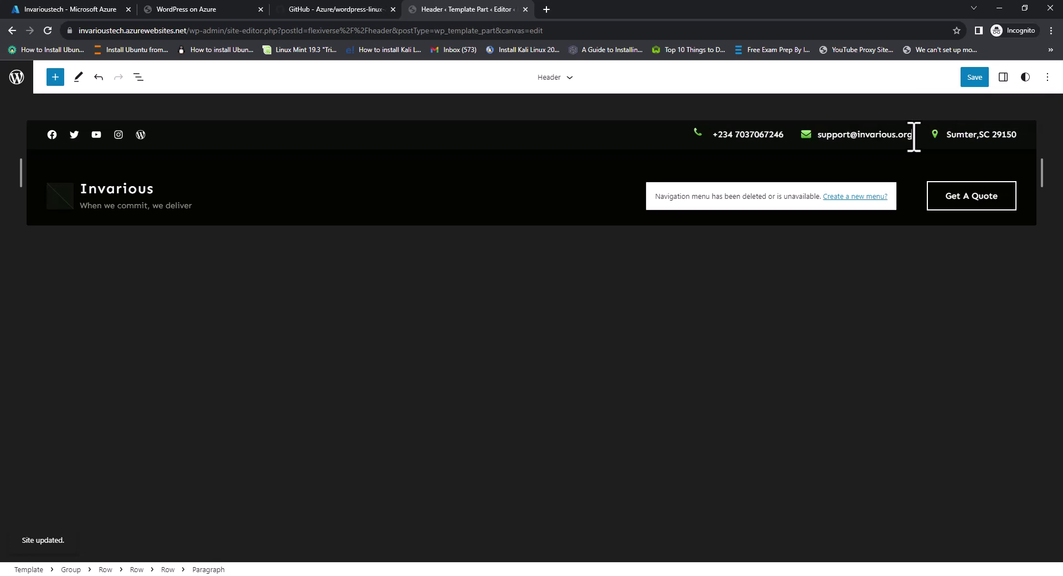
left_click(974, 77)
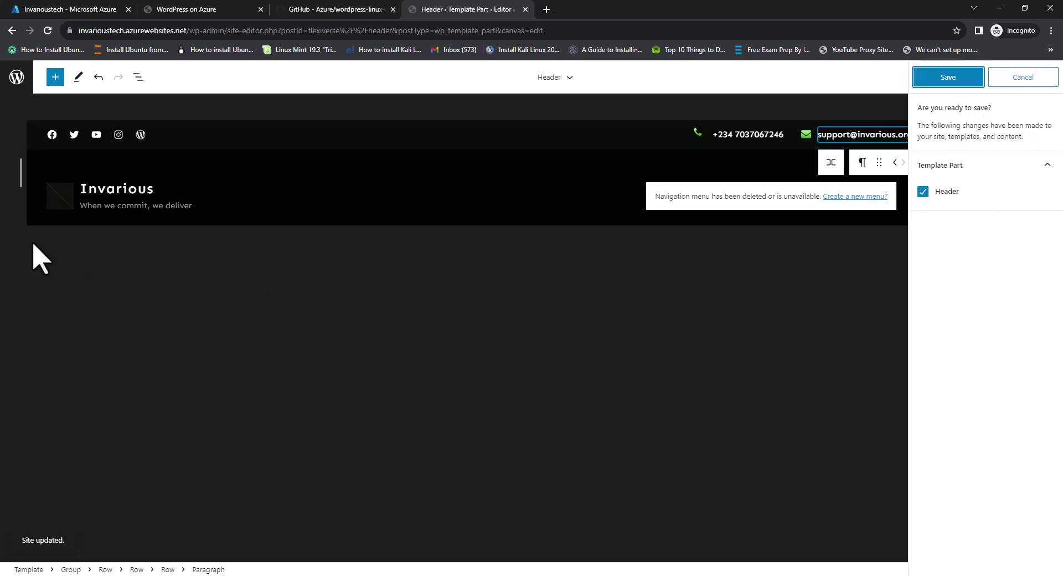
Step: Upload the Logo1 image from the Documents > Branding > Logo folder and set it as the header's site logo
left_click(51, 201)
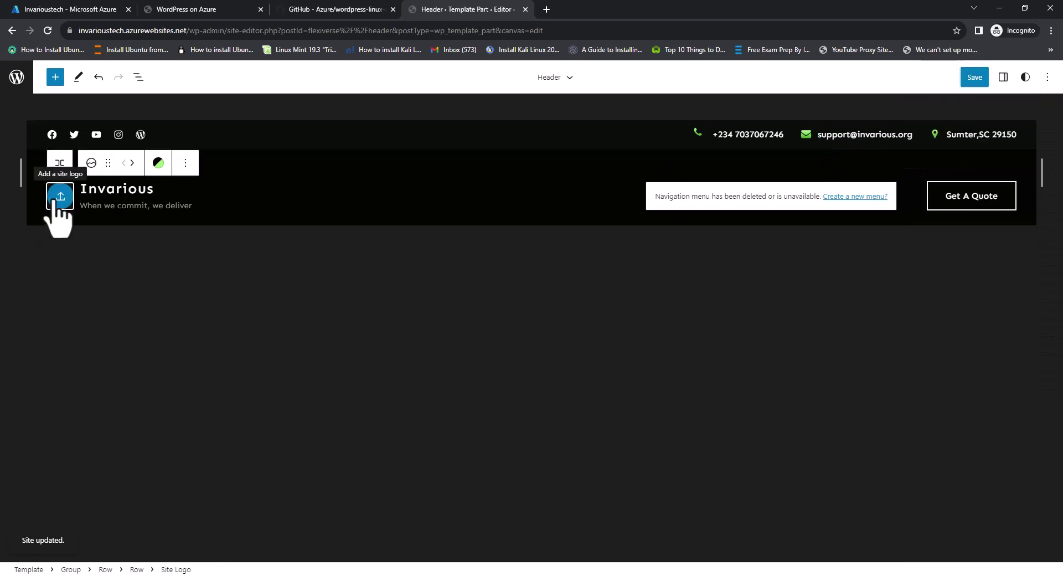
left_click(55, 199)
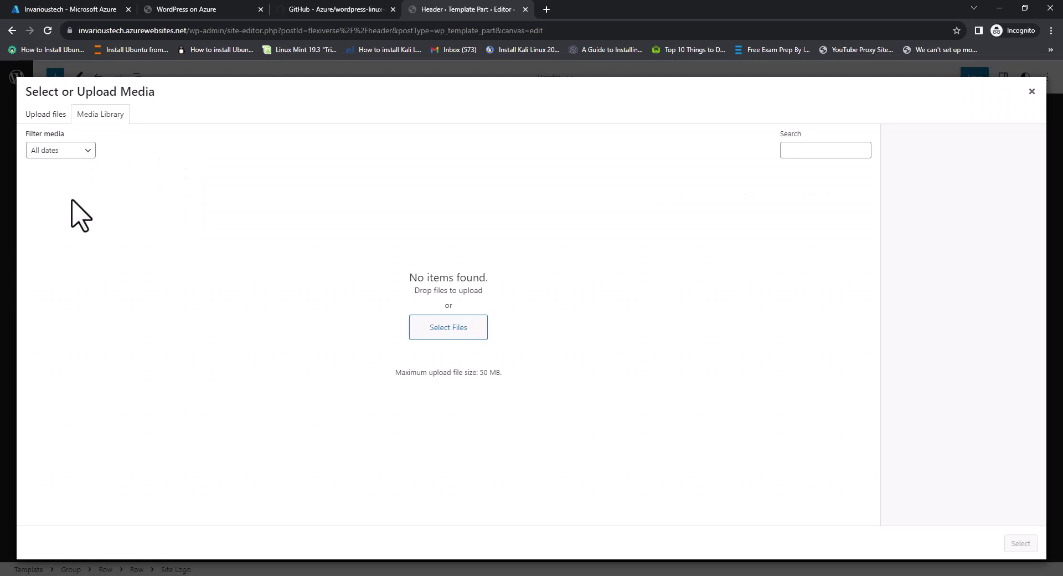
left_click(48, 116)
left_click(530, 306)
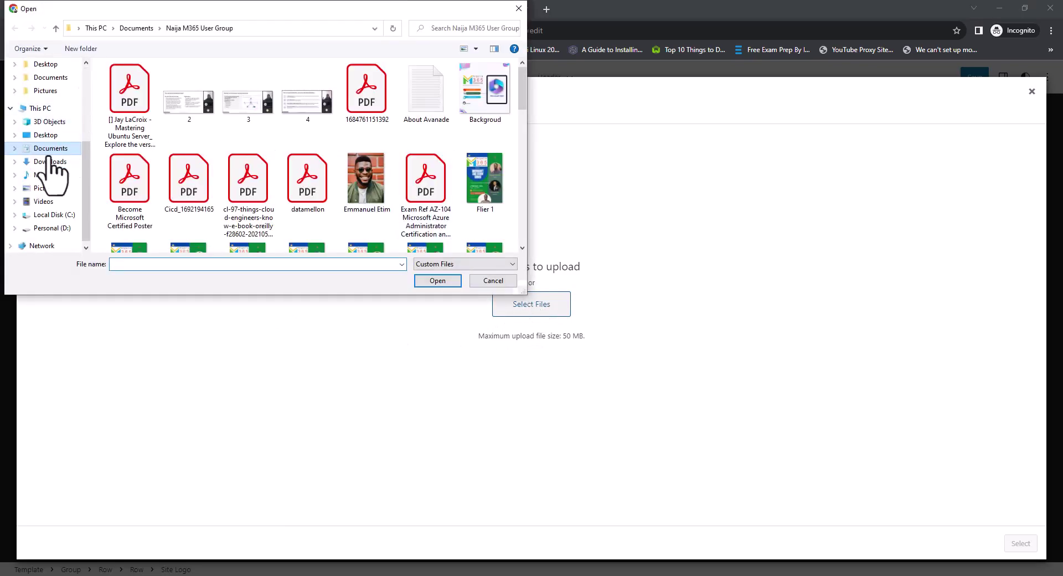
left_click(49, 149)
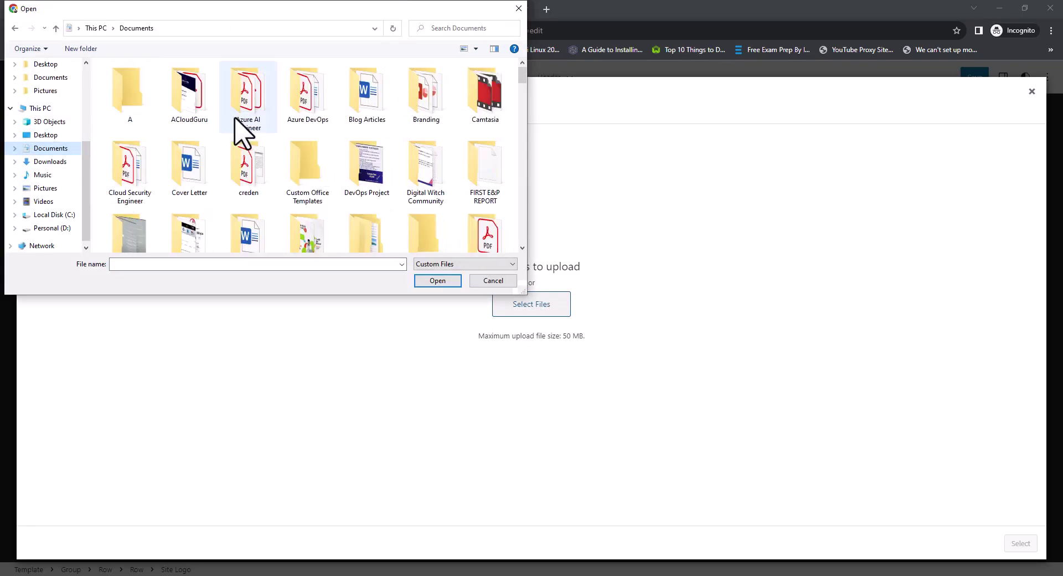
scroll(333, 138, "down", 3)
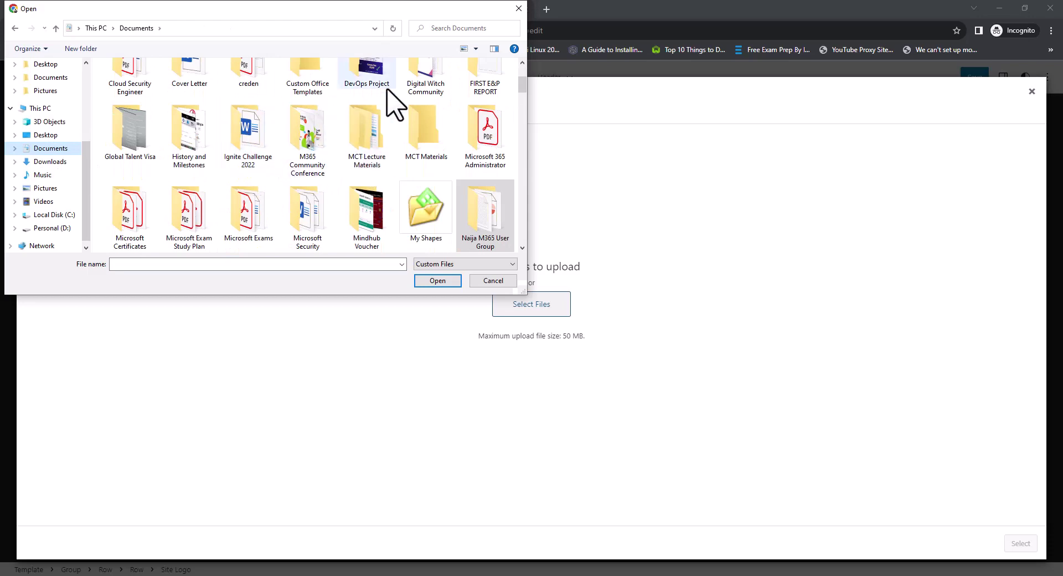
scroll(244, 121, "up", 2)
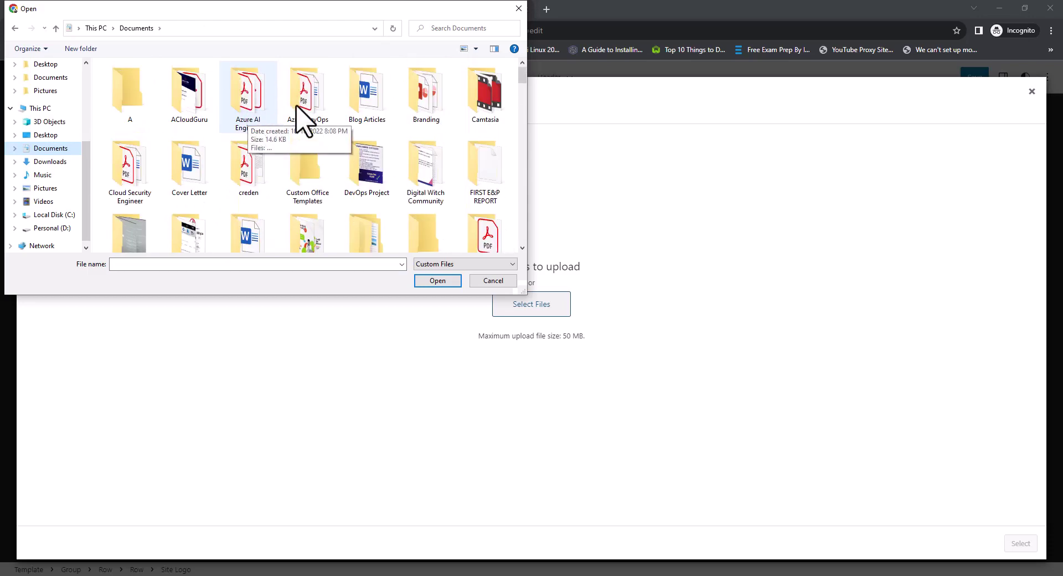
left_click(416, 111)
double_click(420, 114)
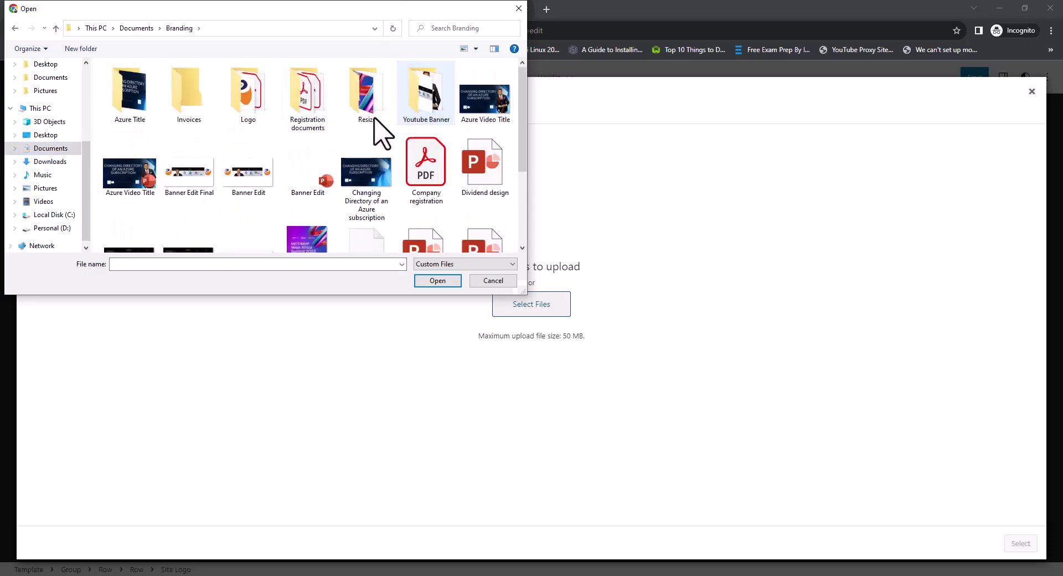
double_click(254, 118)
left_click(195, 111)
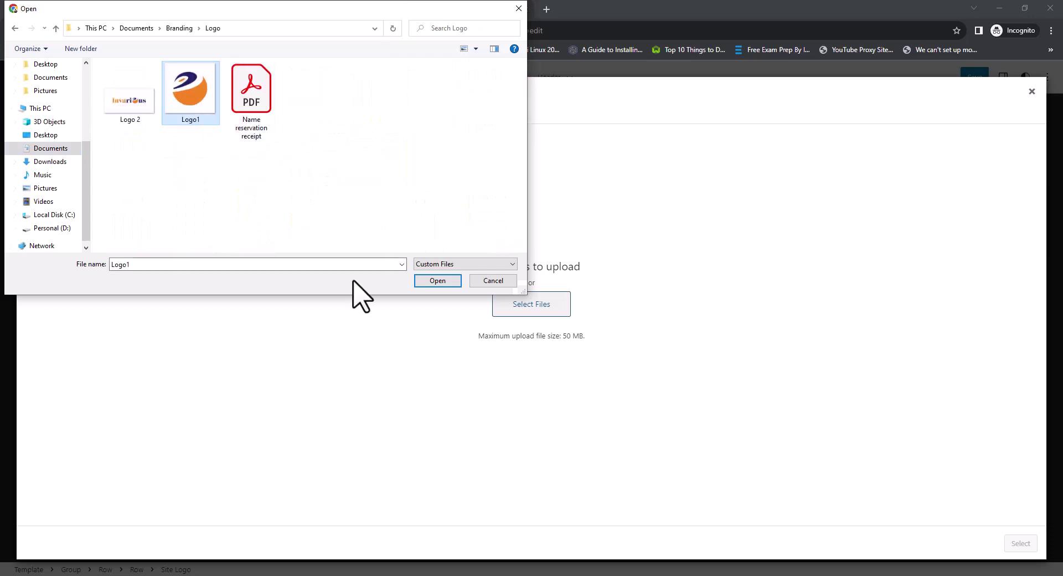
left_click(434, 281)
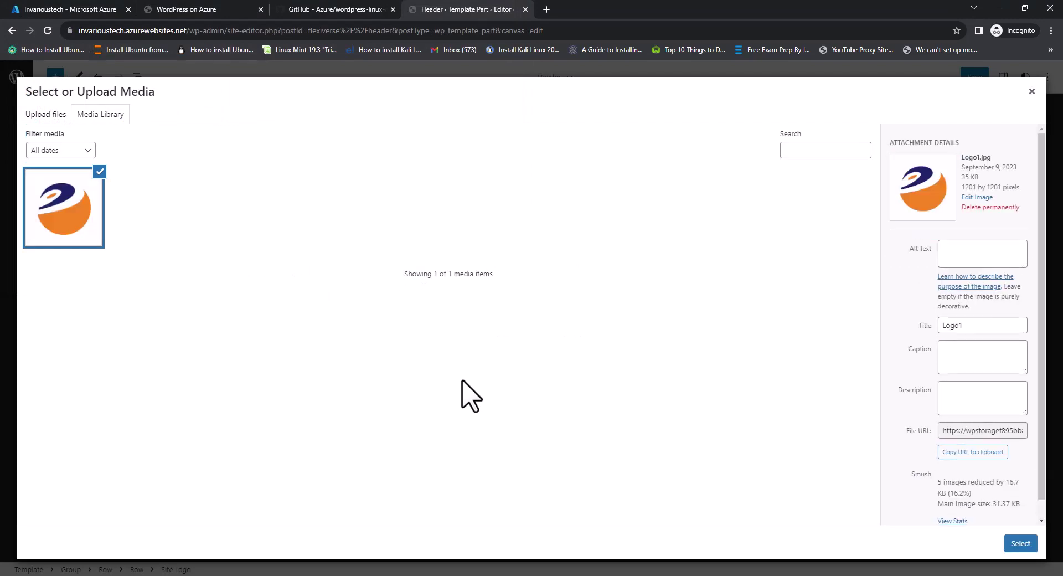
left_click(1021, 545)
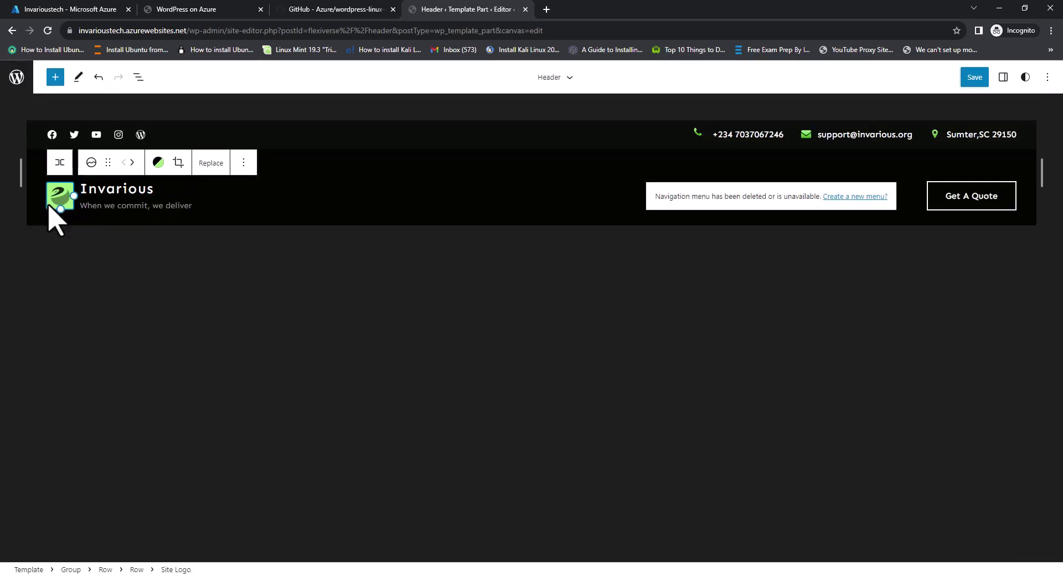
Step: Unset the duotone effect on the site logo and save the site icon, logo and header changes
left_click(158, 162)
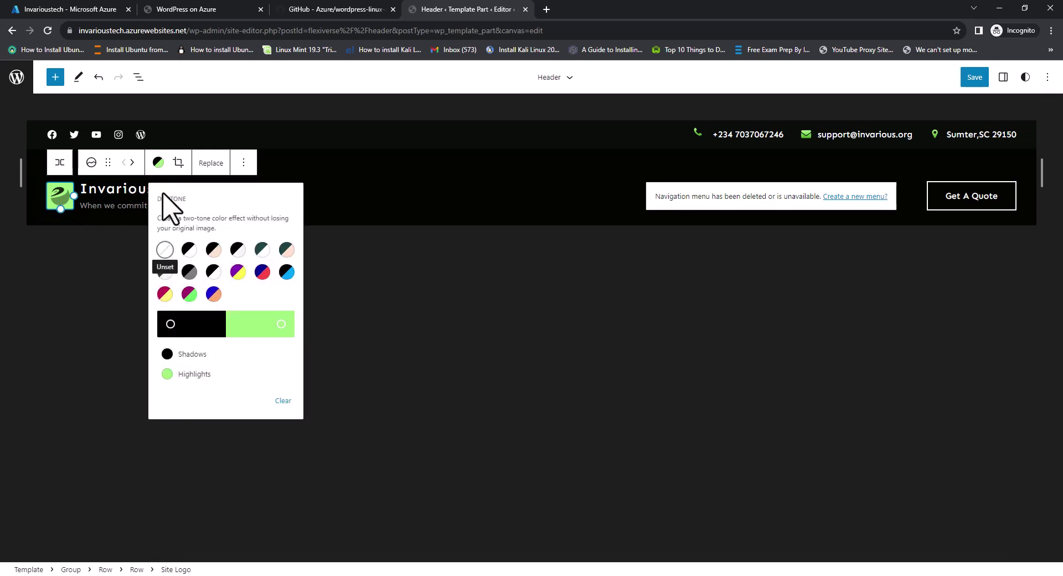
left_click(164, 249)
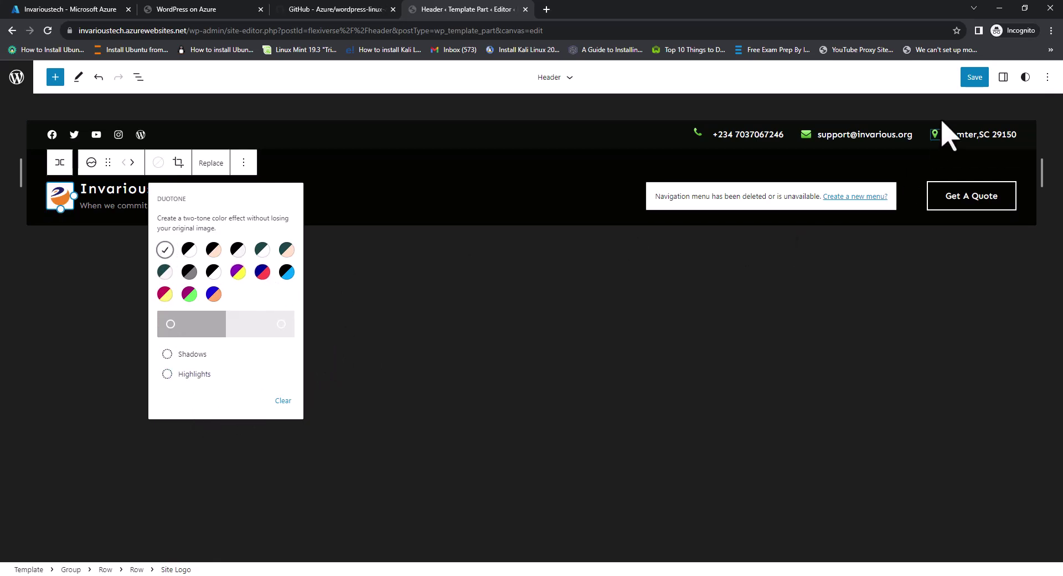
left_click(974, 82)
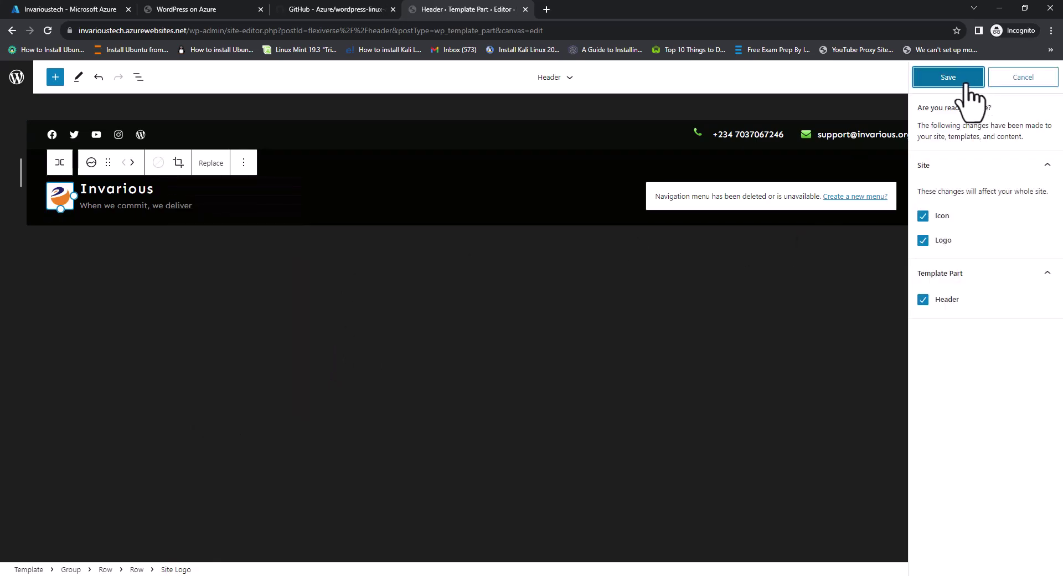
left_click(968, 82)
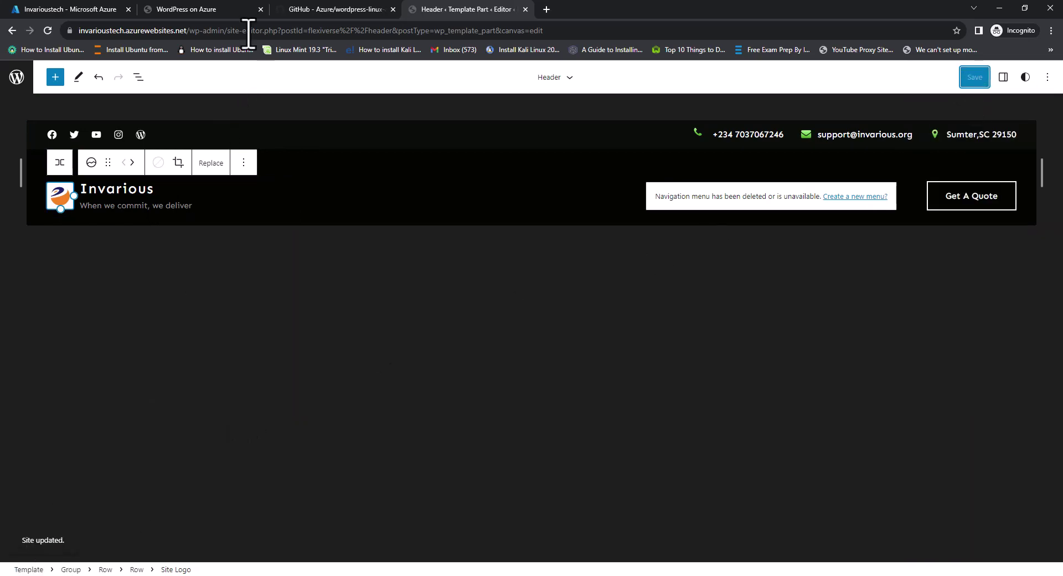
Step: Switch to the live website's home page to check the updated header
left_click(215, 11)
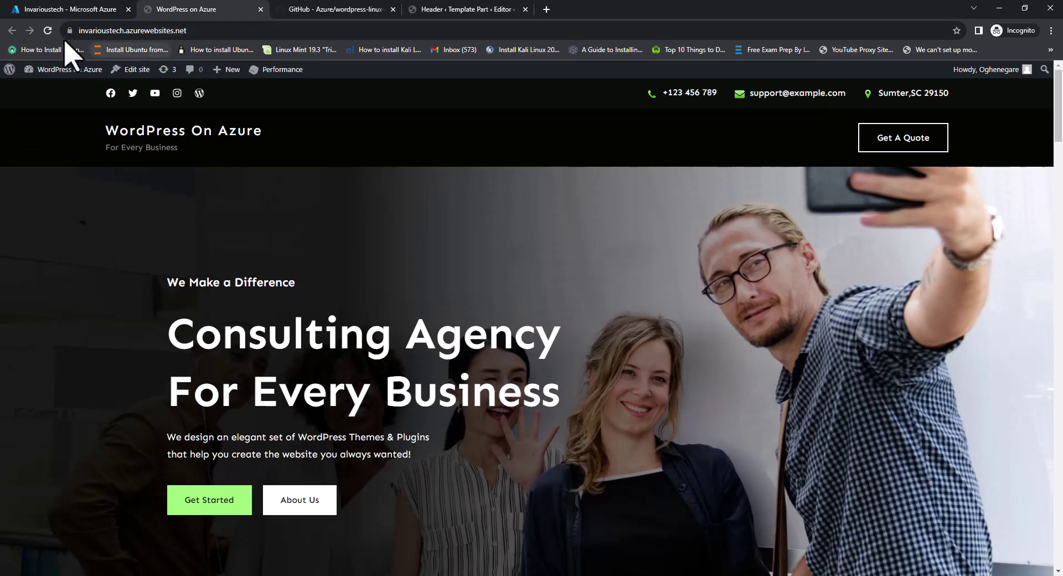